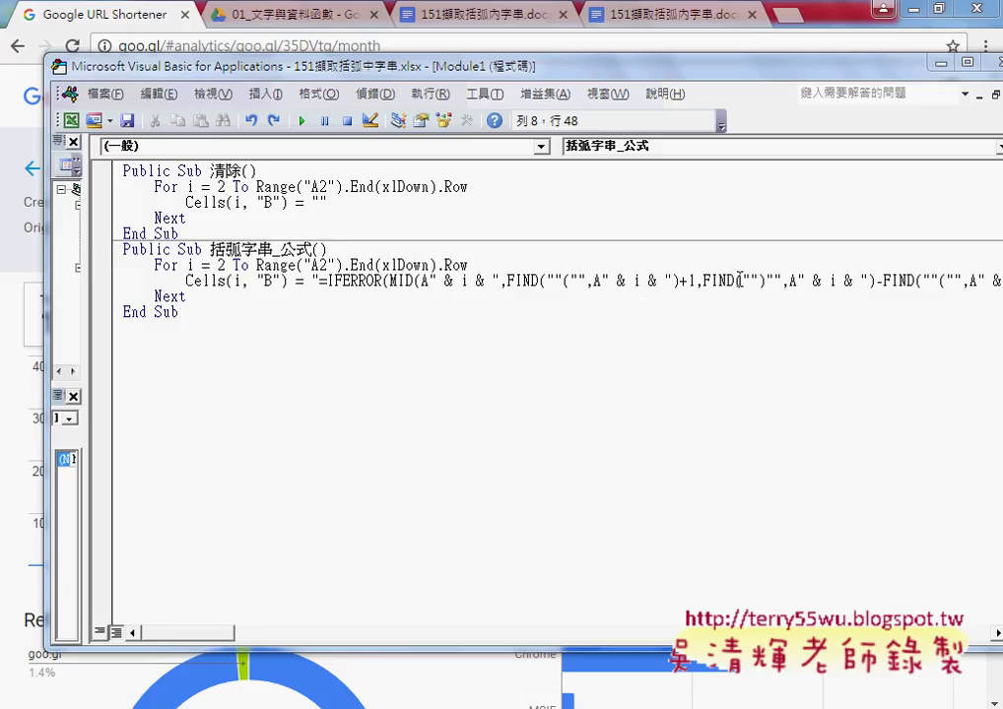
Try code font size 9, then set it back to 12, in the editor's Options dialog.
drag(482, 281, 438, 281)
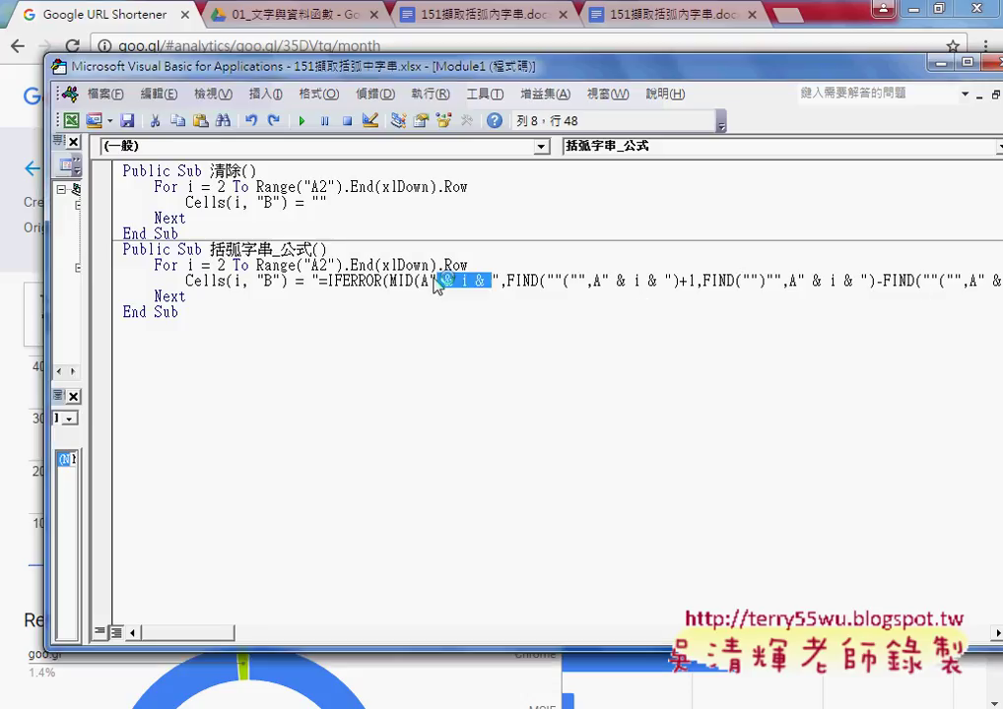
click(470, 265)
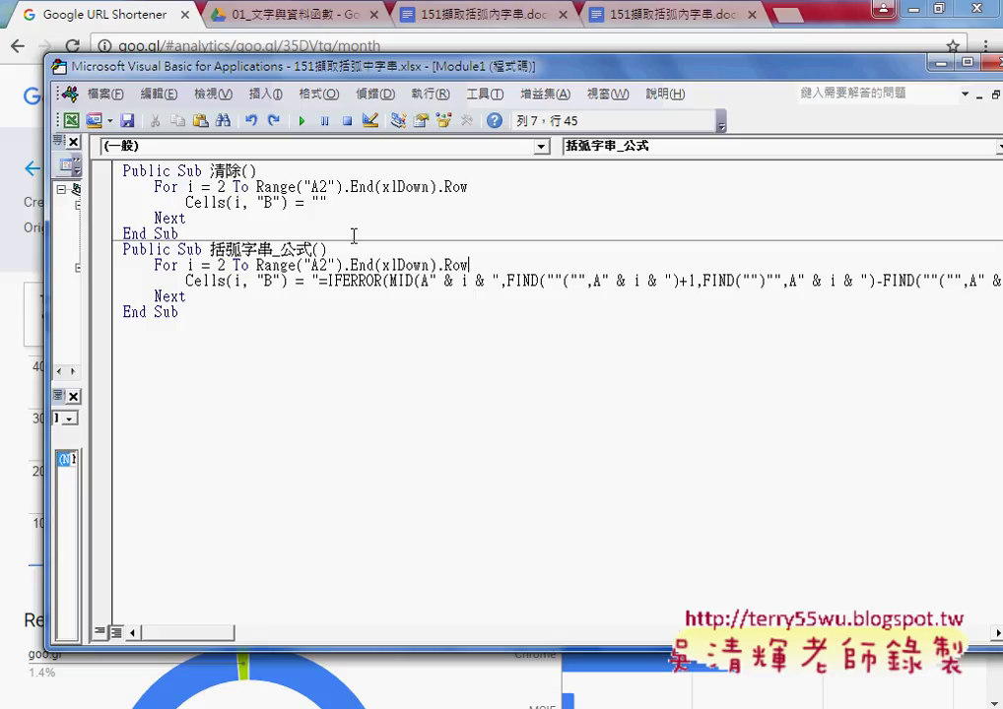
click(492, 99)
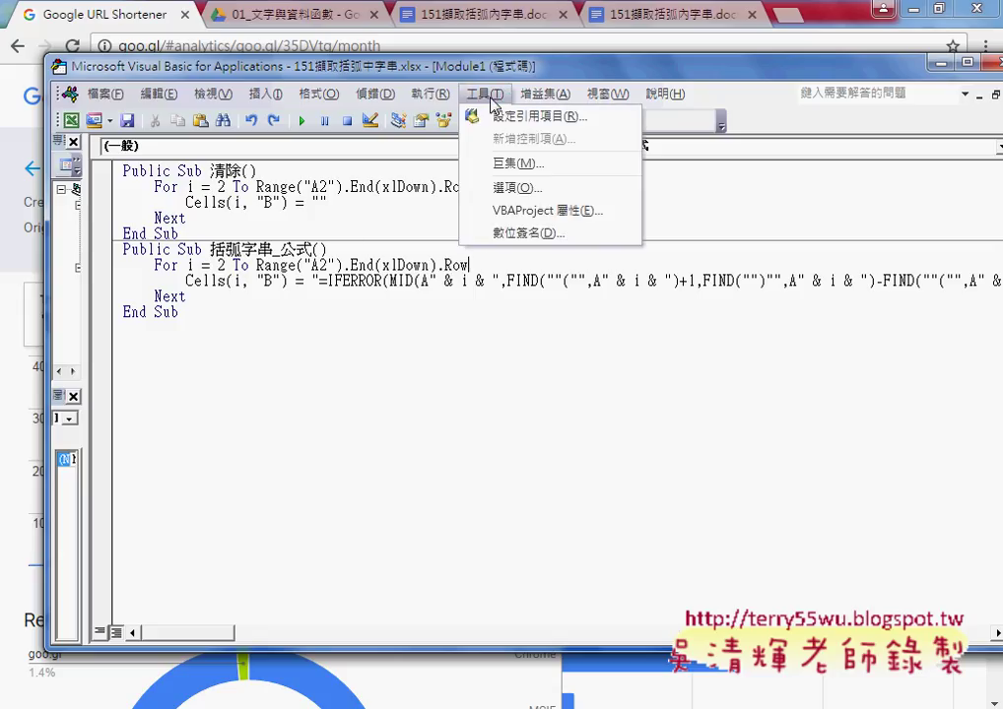
click(514, 188)
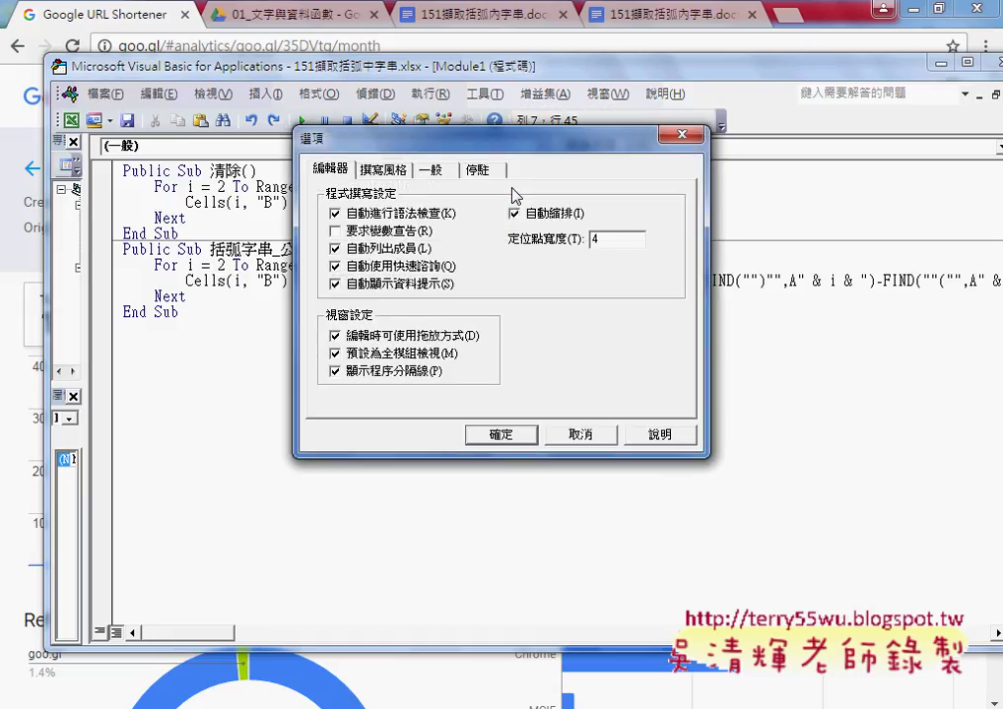
click(395, 172)
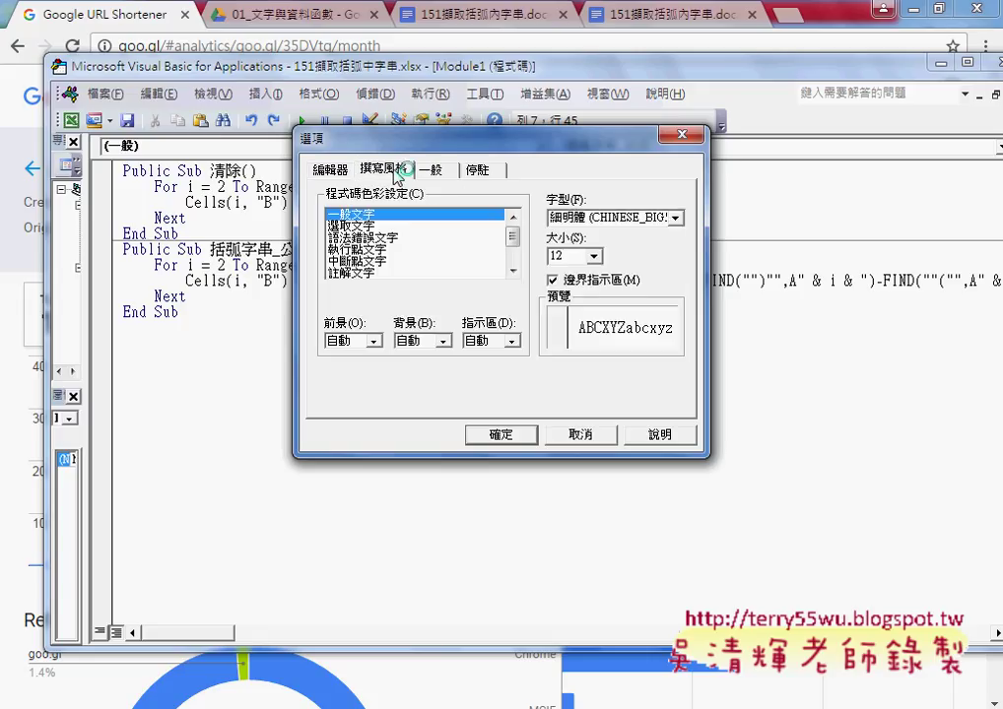
click(594, 256)
click(598, 278)
click(599, 277)
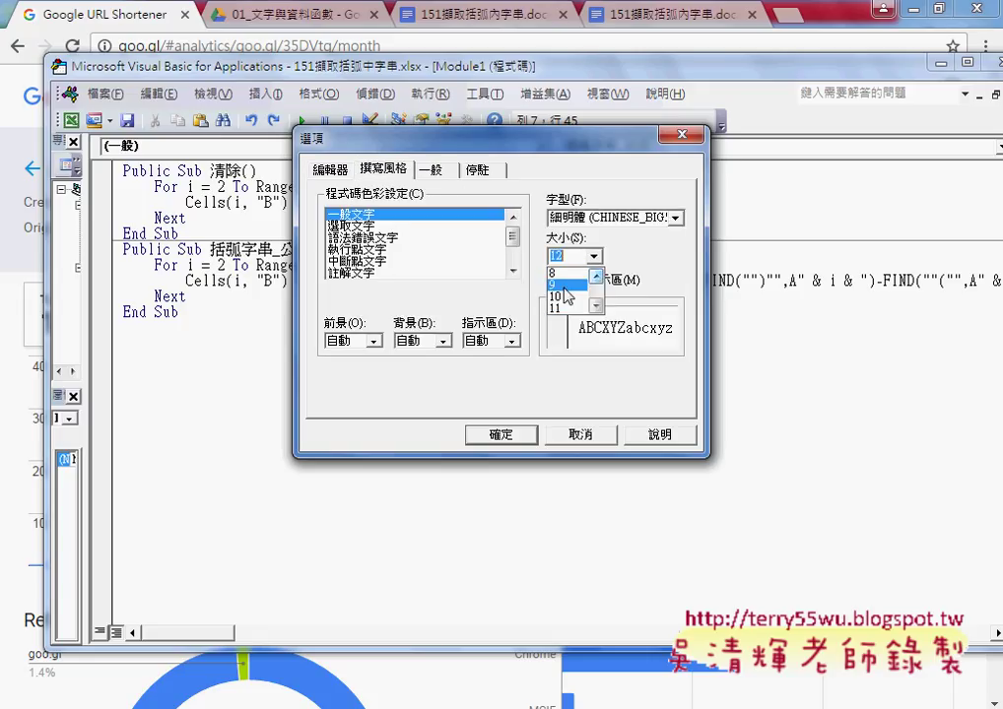
click(563, 275)
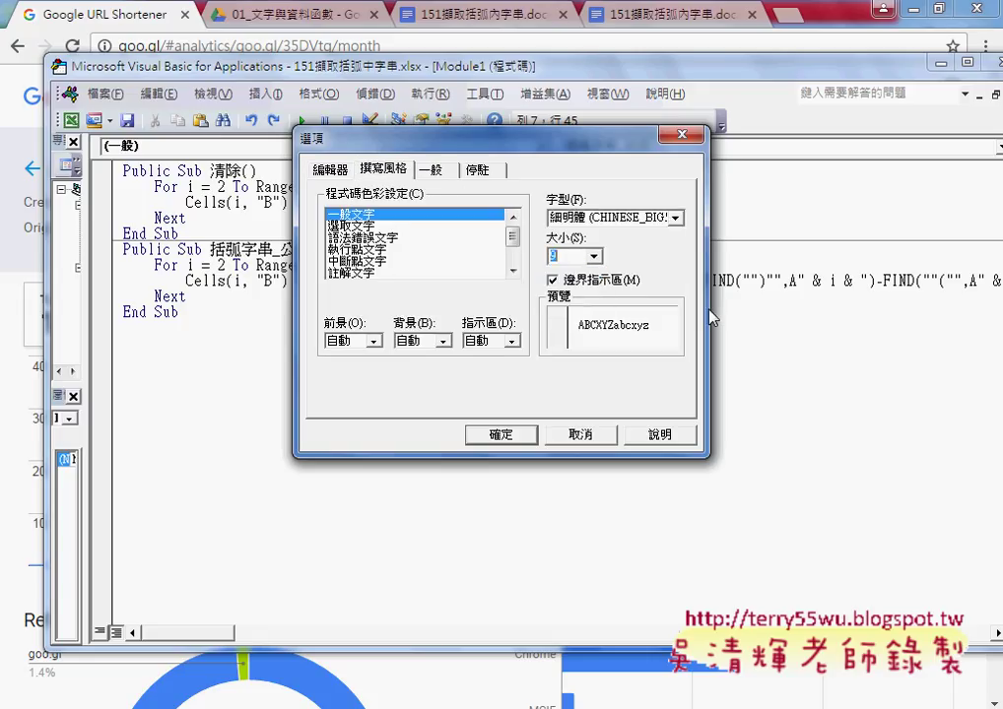
click(594, 256)
click(597, 306)
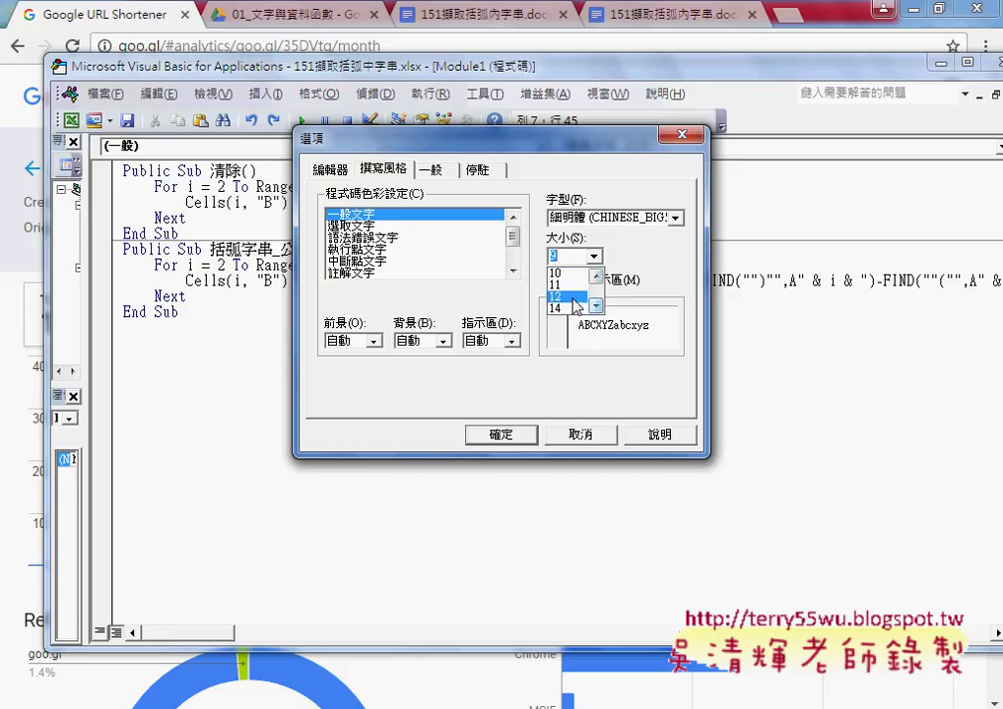
click(574, 296)
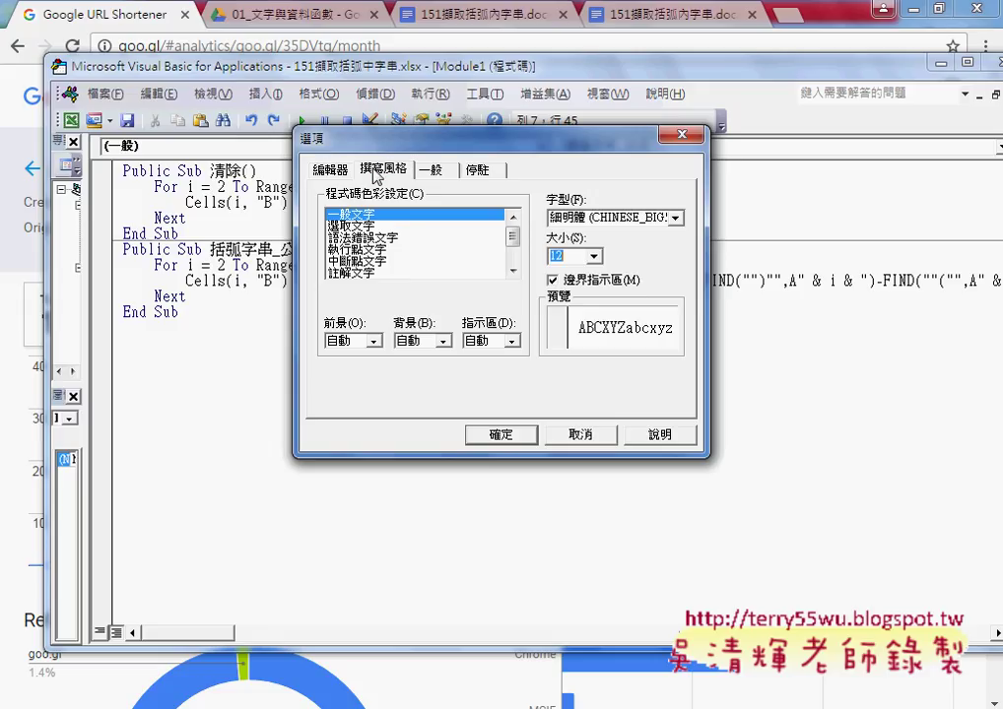
Close the Options dialog, discarding the font changes.
click(484, 94)
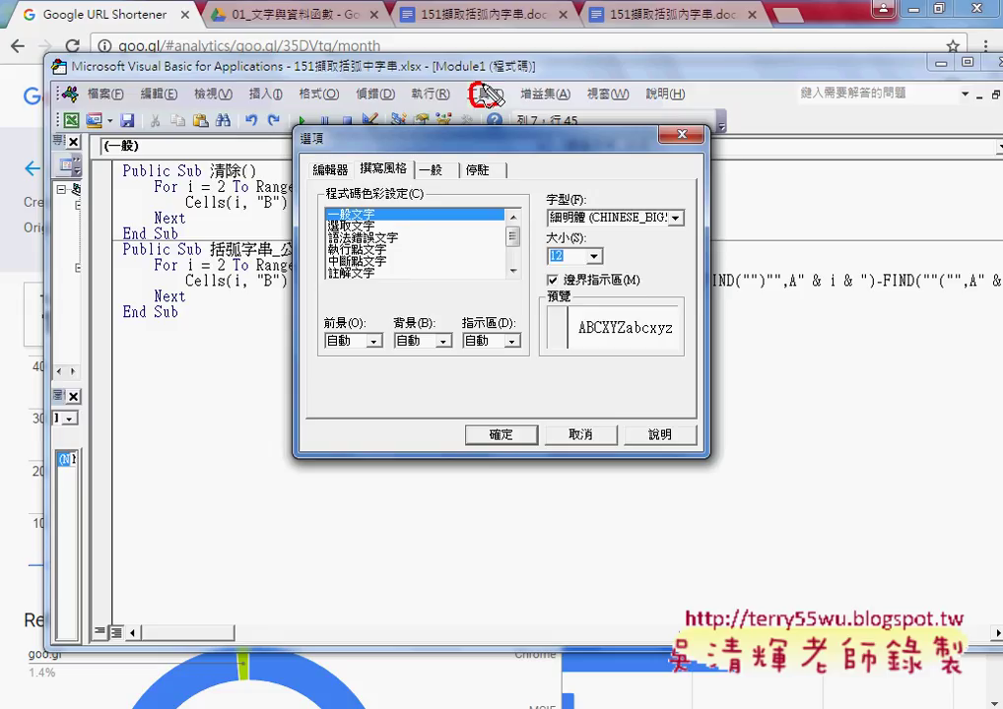
drag(335, 126, 361, 163)
mouse_move(465, 87)
mouse_down()
mouse_move(338, 131)
mouse_move(319, 158)
mouse_move(349, 169)
mouse_up()
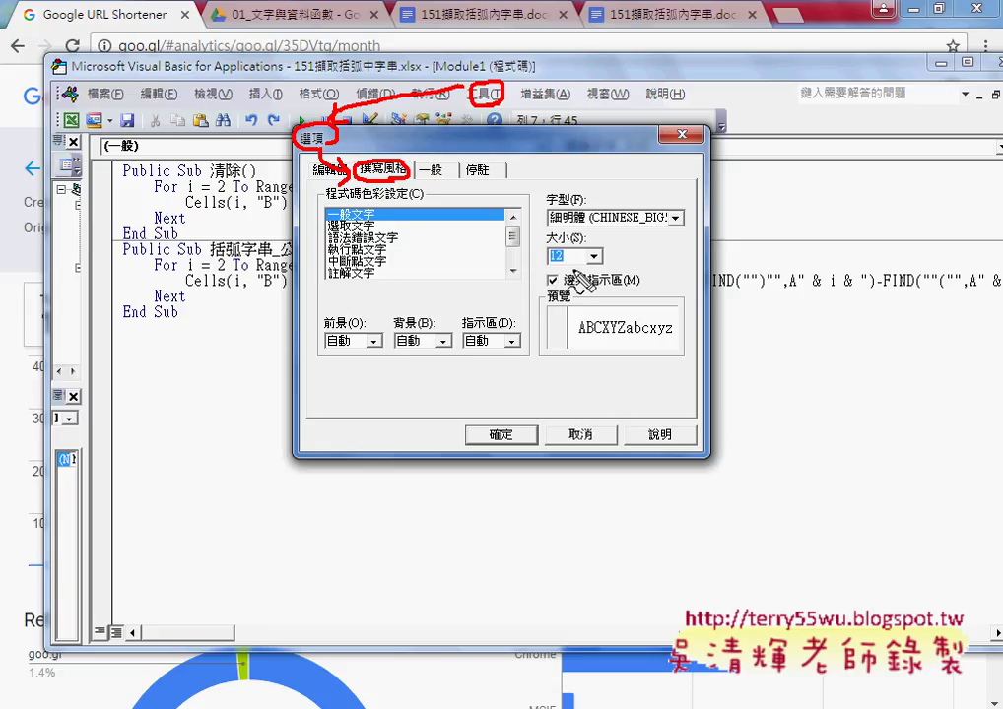
key(Escape)
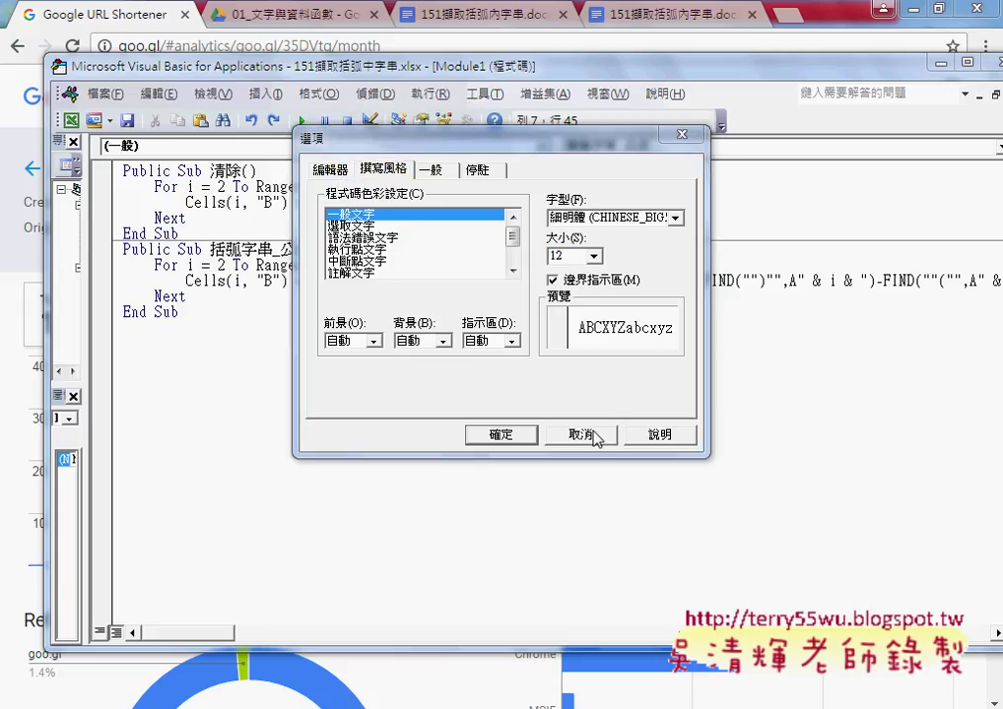
click(583, 434)
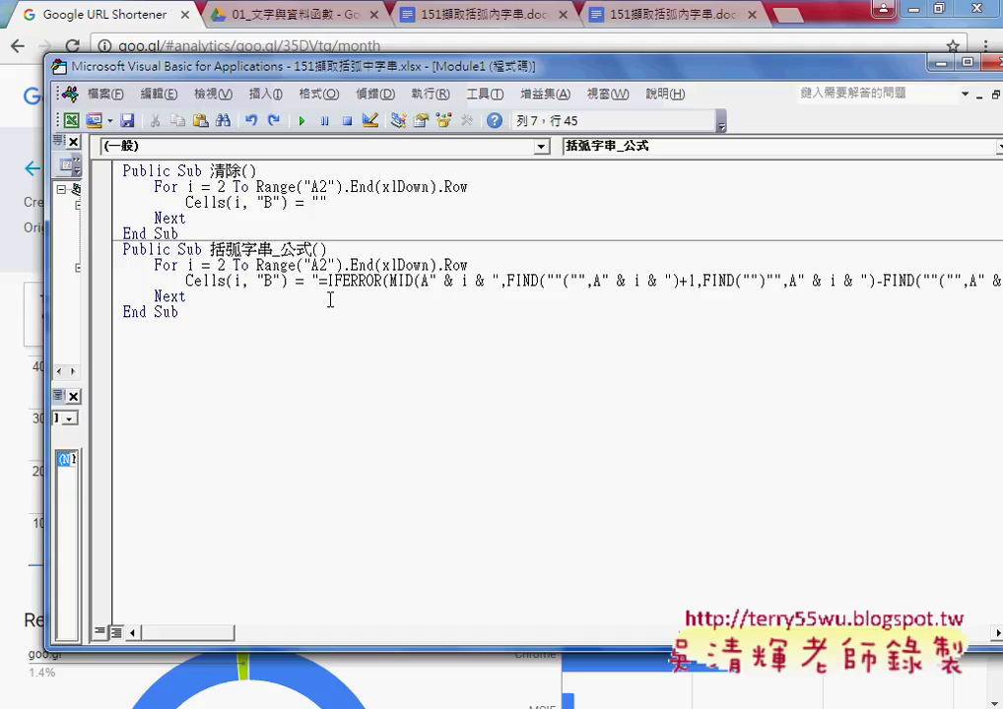
Highlight the formula's first part and the & i & concatenation inside MID.
drag(318, 280, 970, 283)
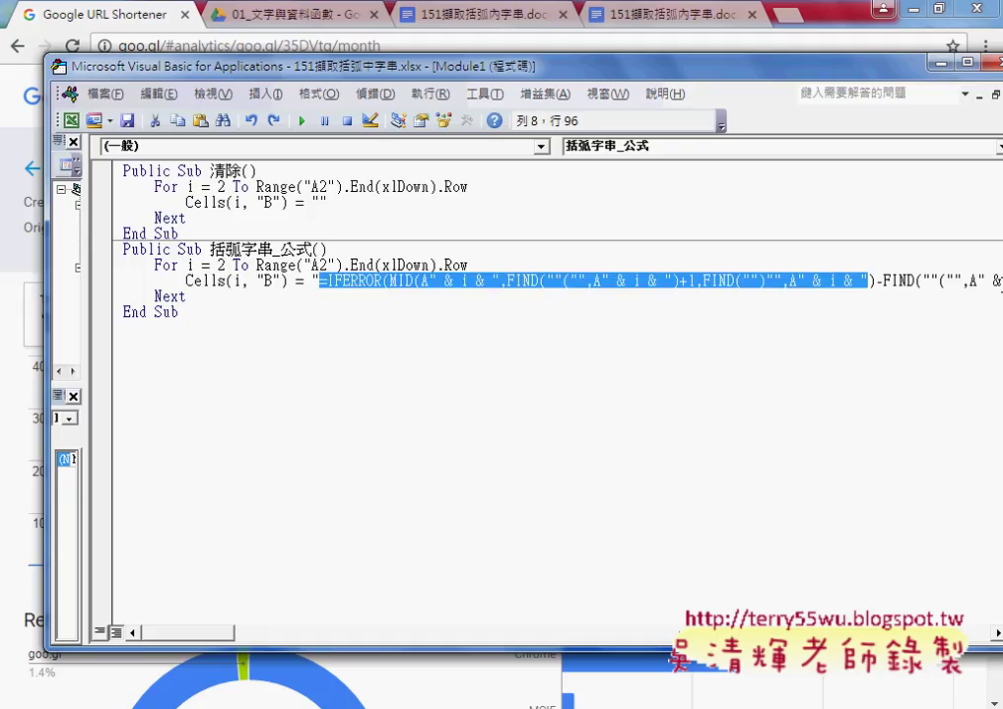
drag(645, 64, 630, 64)
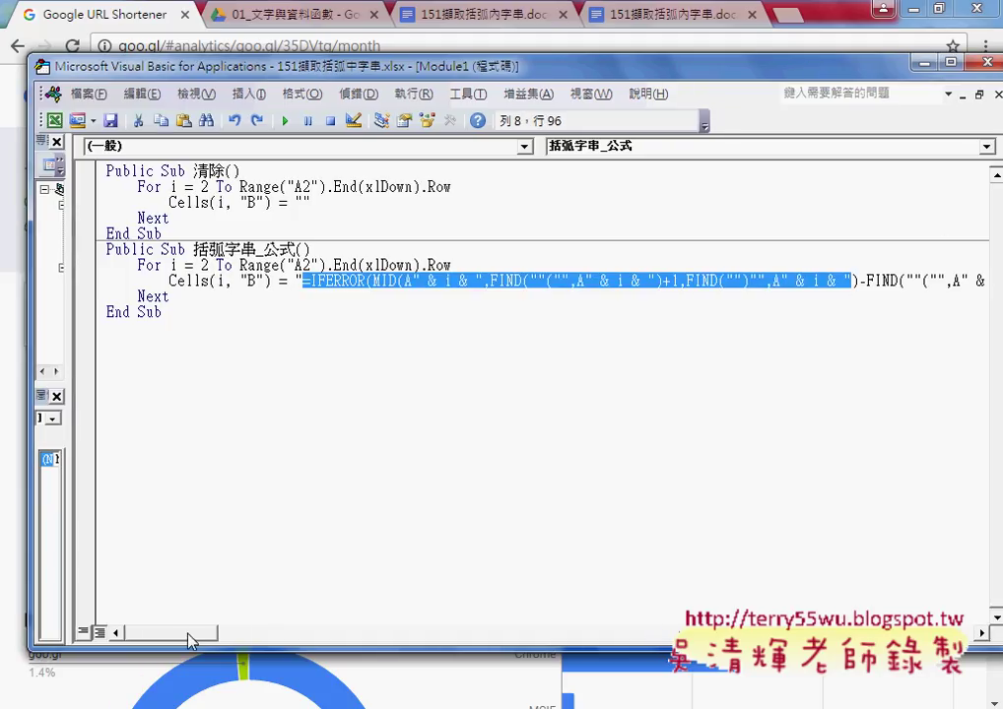
drag(178, 635, 178, 643)
click(638, 297)
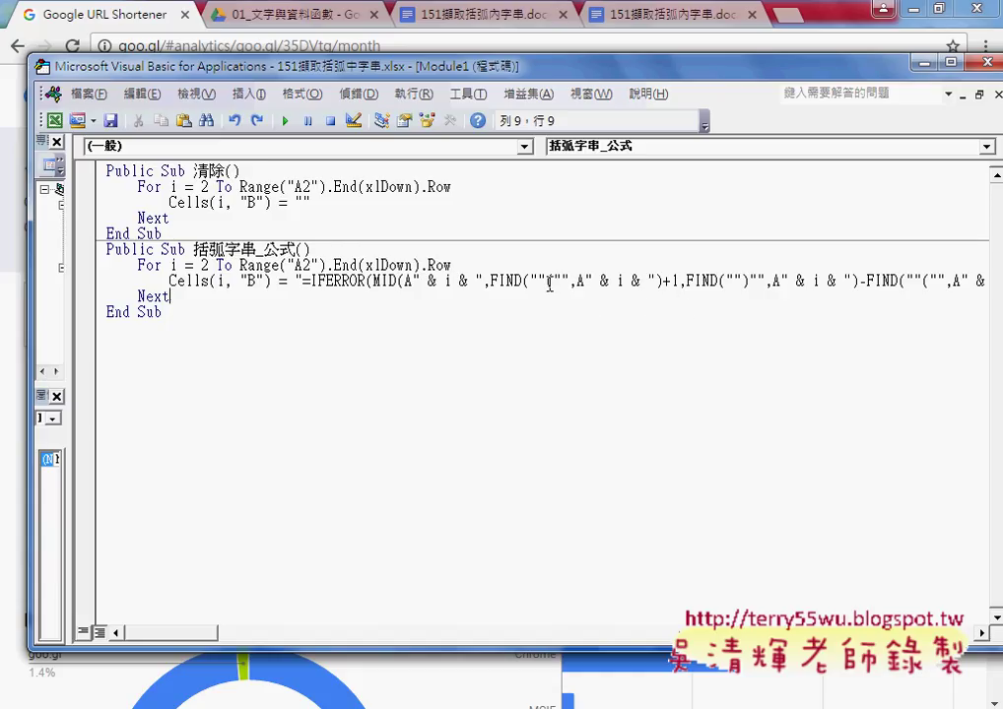
click(455, 284)
double_click(430, 284)
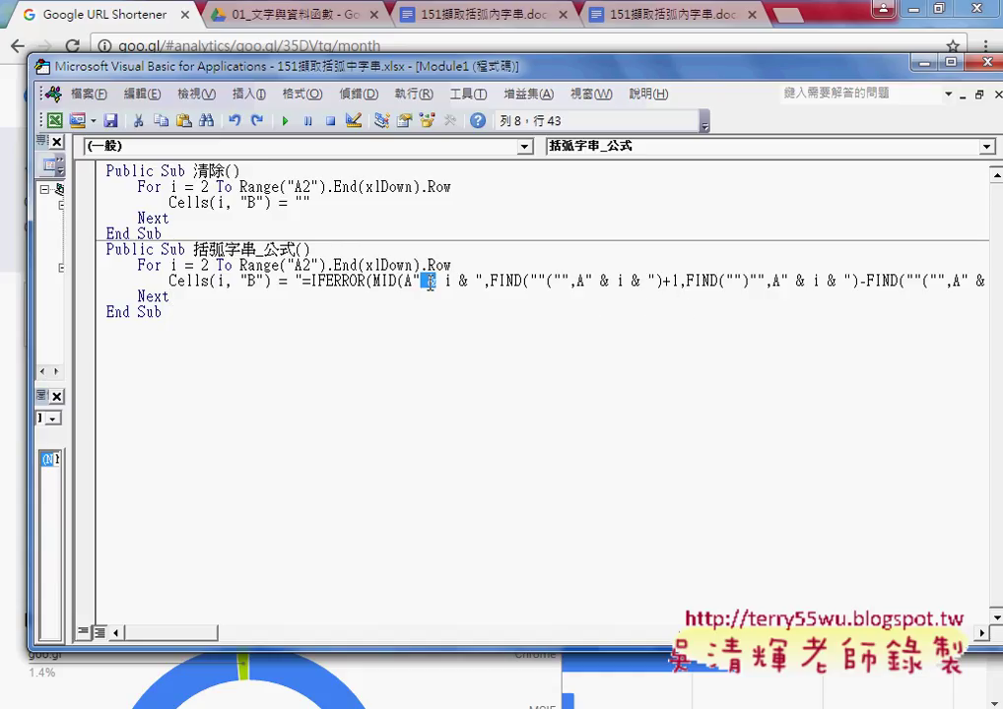
drag(430, 285, 477, 285)
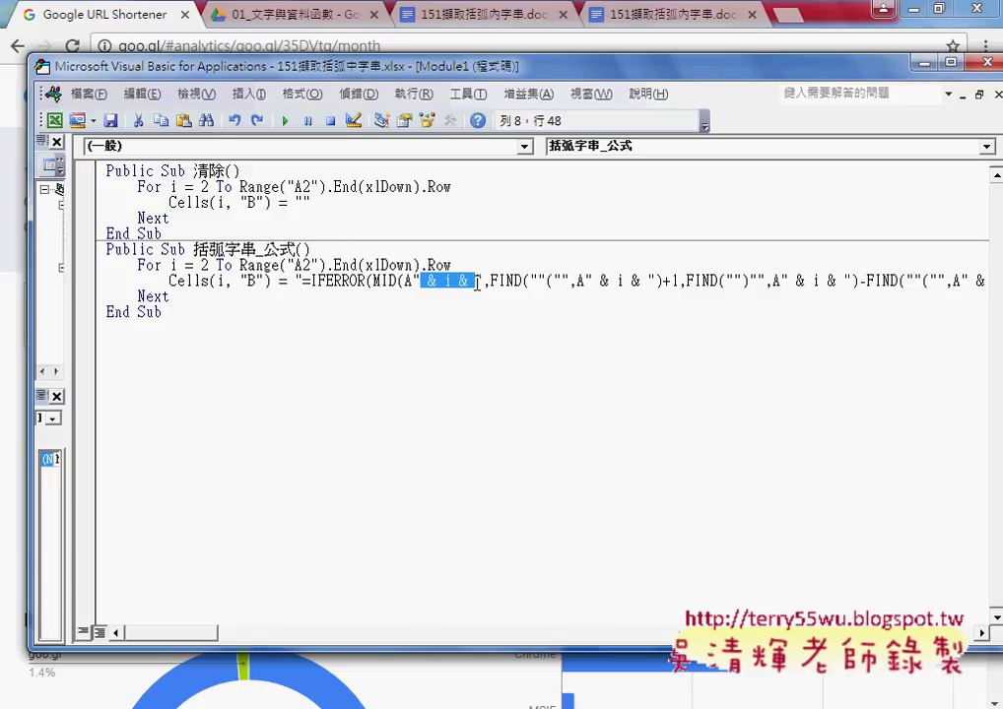
click(592, 283)
Insert an underscore right after '& i & ' in the first FIND.
drag(592, 282, 641, 282)
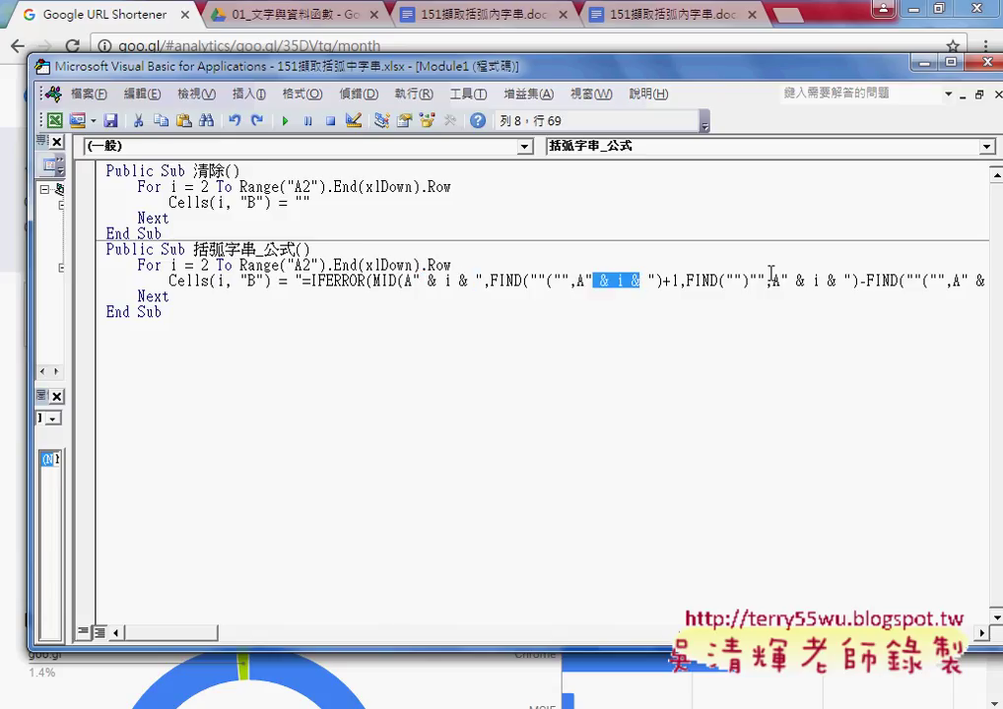
click(647, 283)
double_click(635, 281)
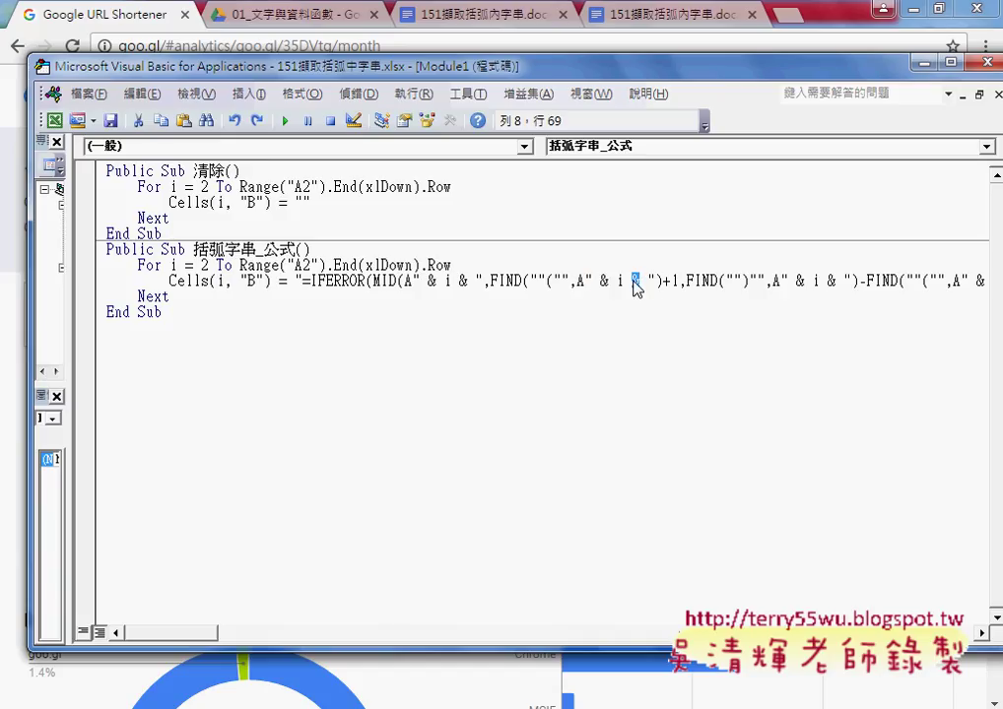
click(642, 282)
double_click(645, 282)
drag(645, 281, 627, 284)
click(648, 280)
text(_)
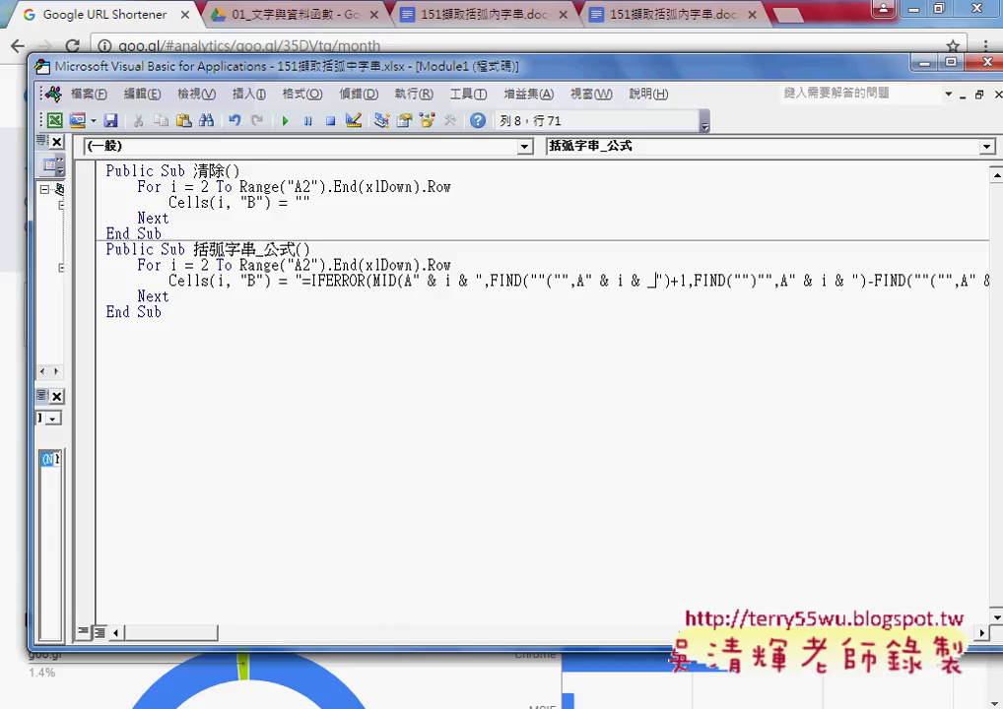
Split the formula at the underscore, undo it, then retry and revert after the compile error.
key(Return)
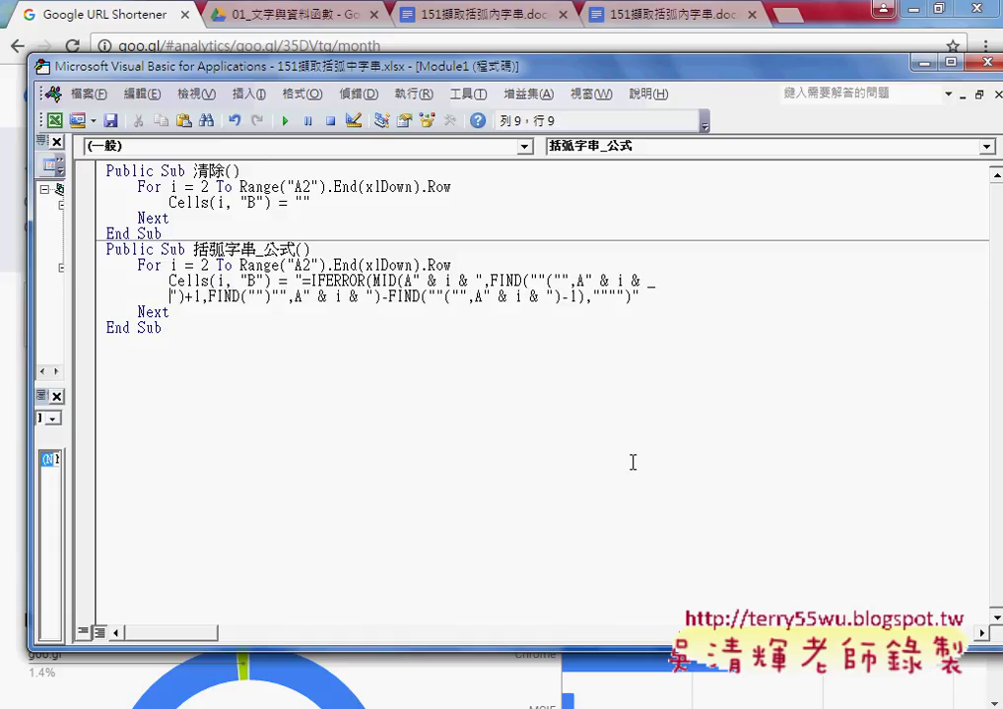
click(615, 468)
click(578, 281)
click(580, 298)
key(ctrl+z)
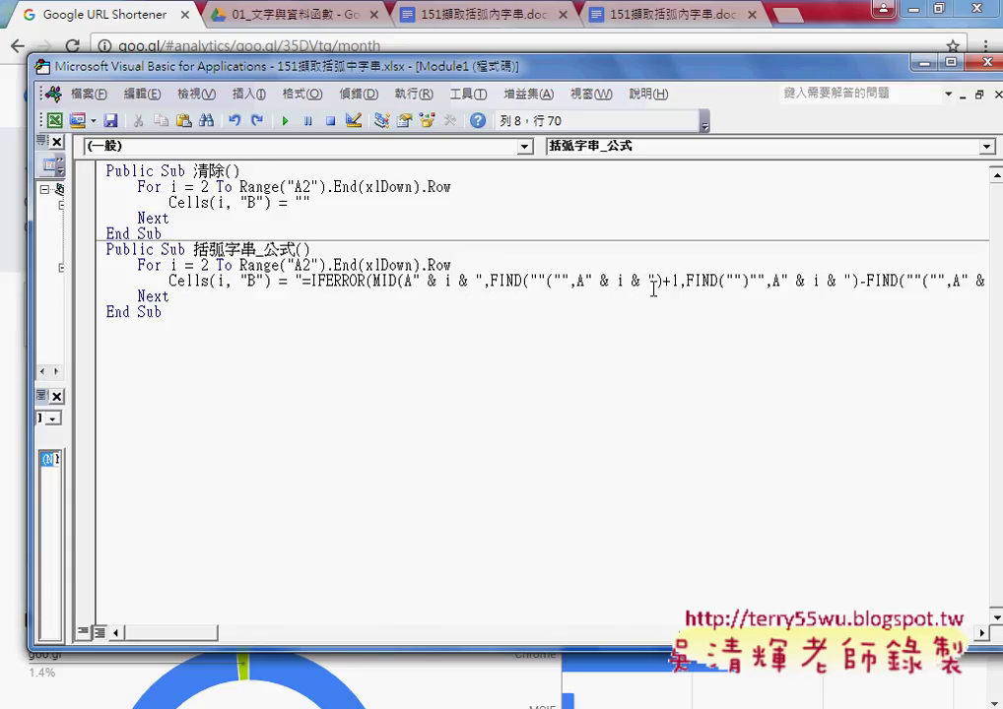
key(Return)
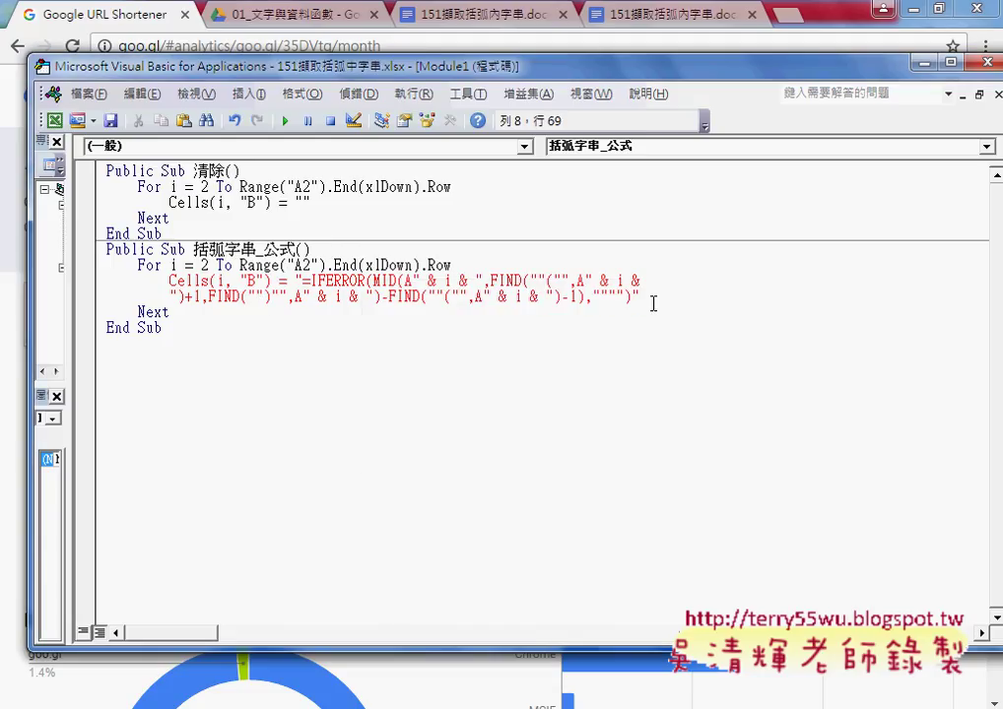
key(Delete)
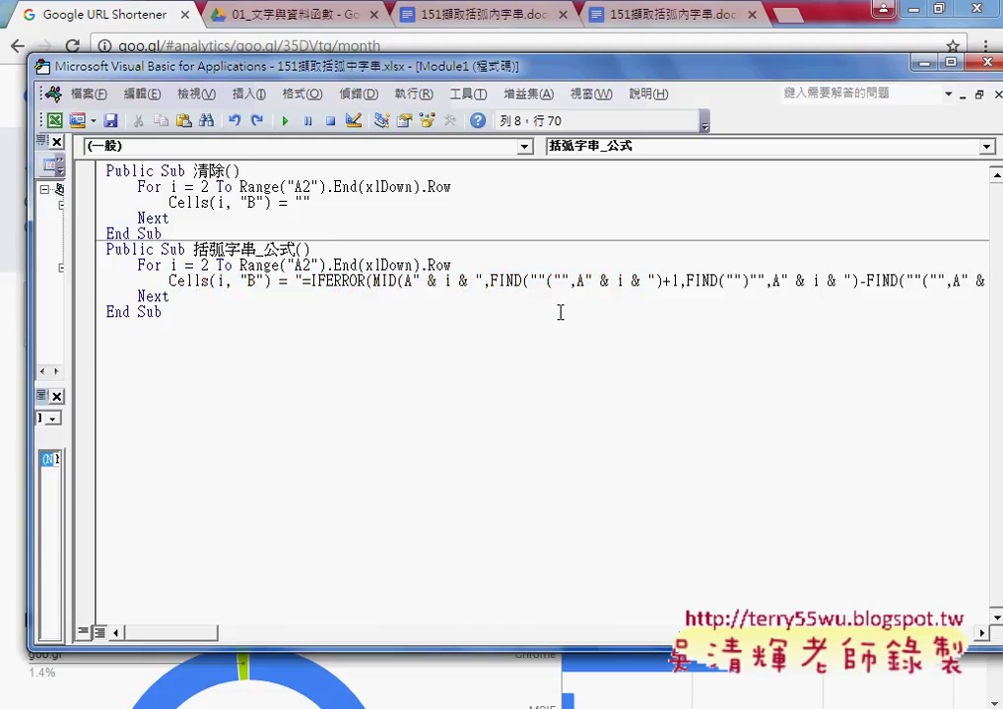
Break the formula with ' _' after the first FIND's '& i &' onto a second line.
double_click(634, 282)
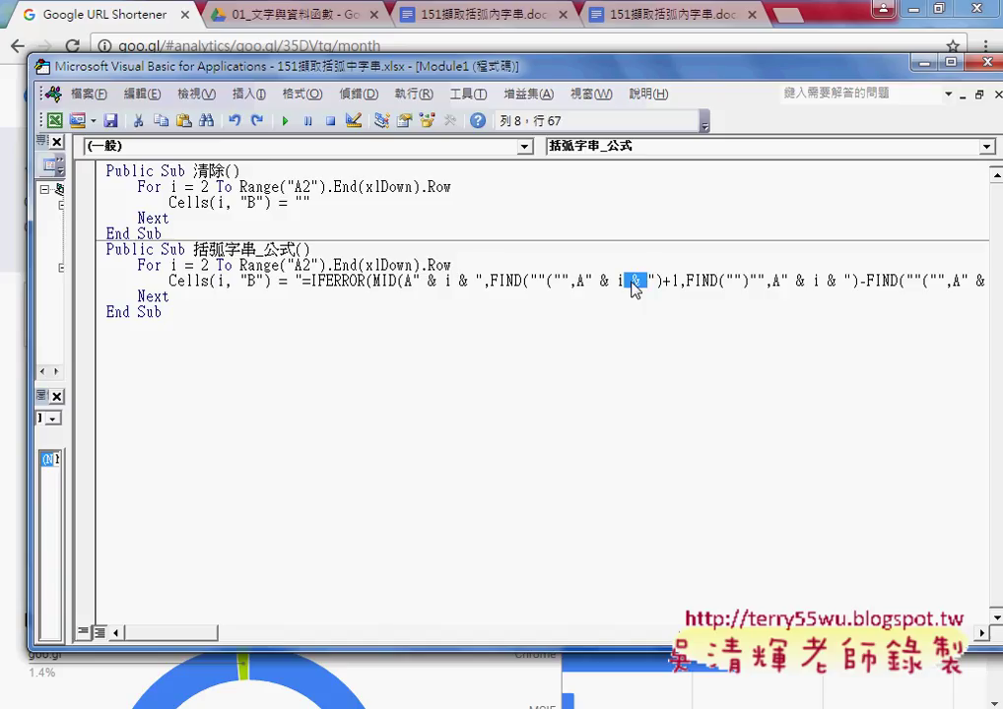
click(647, 280)
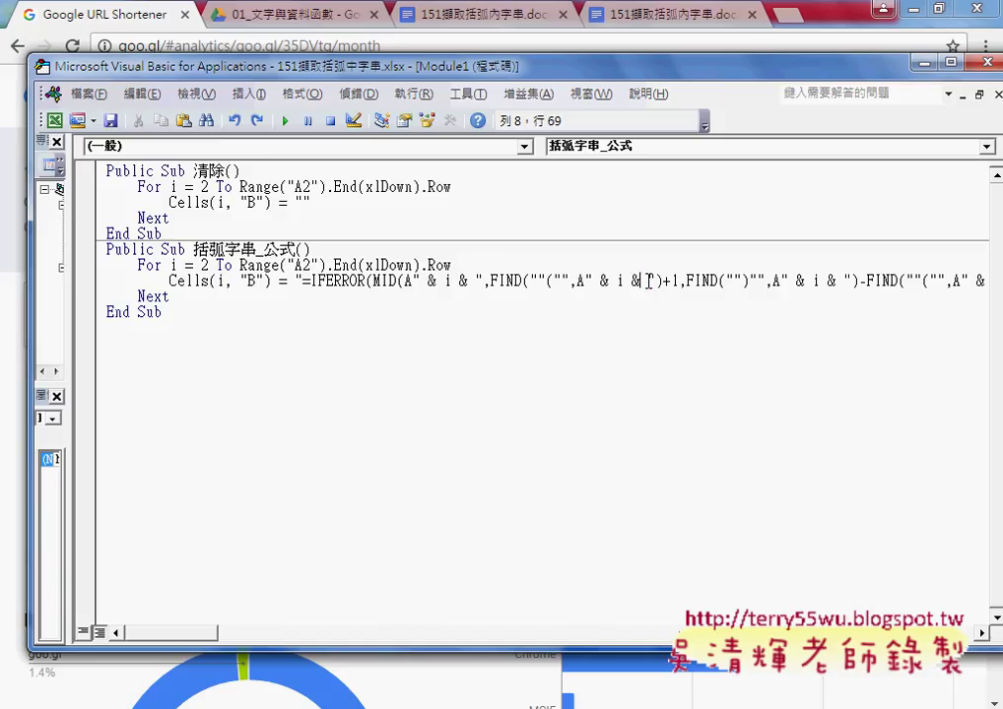
drag(649, 281, 640, 281)
text(_)
key(Return)
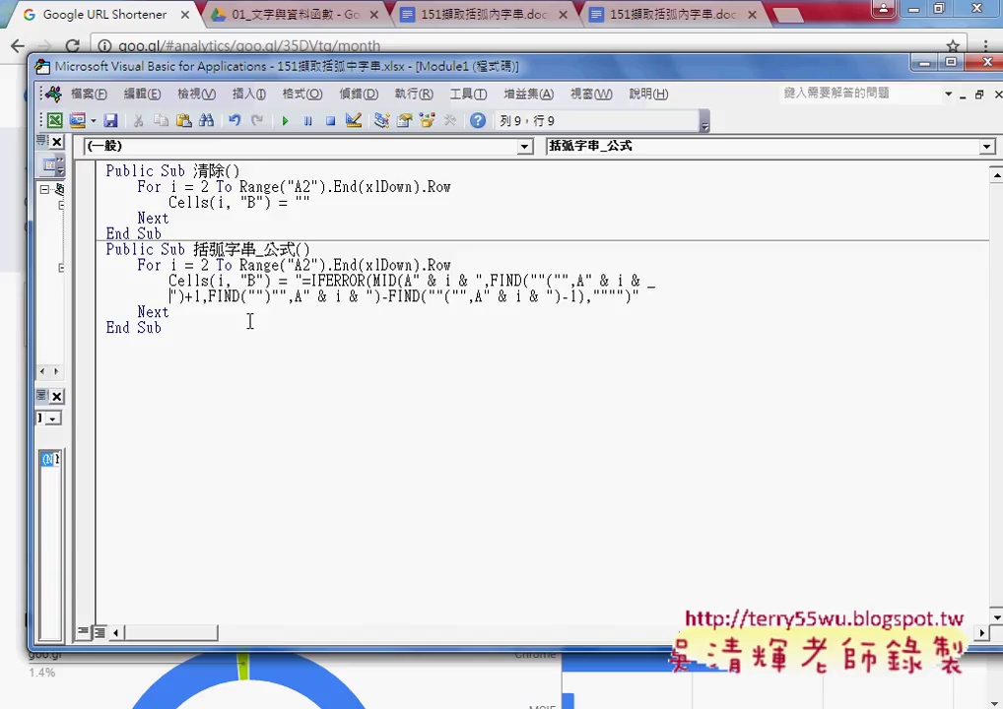
drag(68, 237, 237, 297)
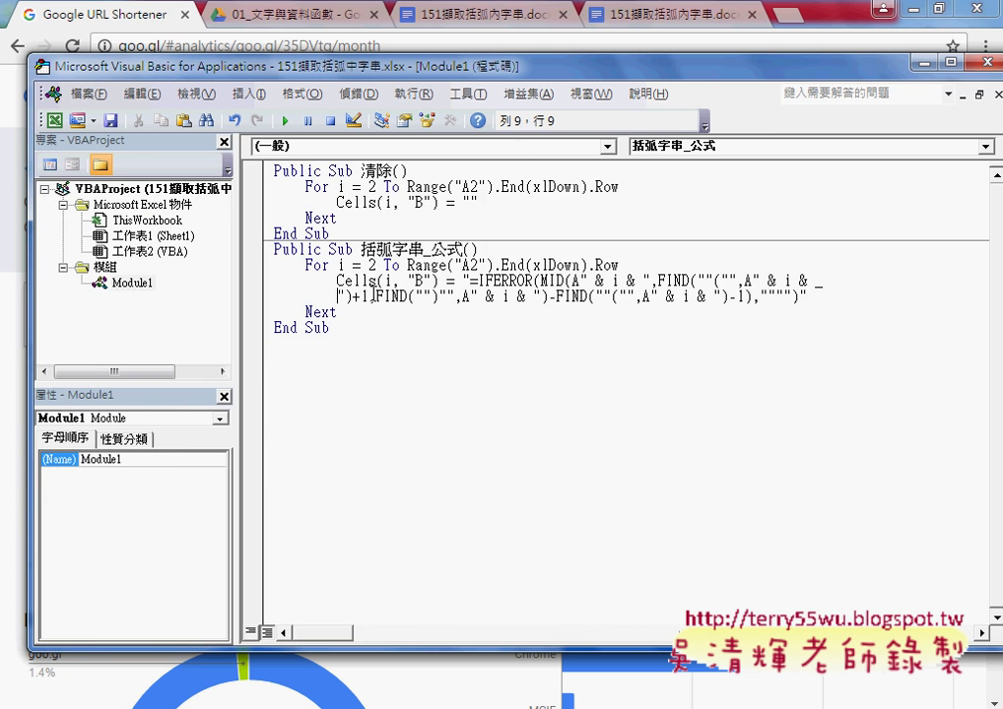
Paste a copy of the 括弧字串_公式 procedure after the last End Sub.
drag(417, 67, 643, 83)
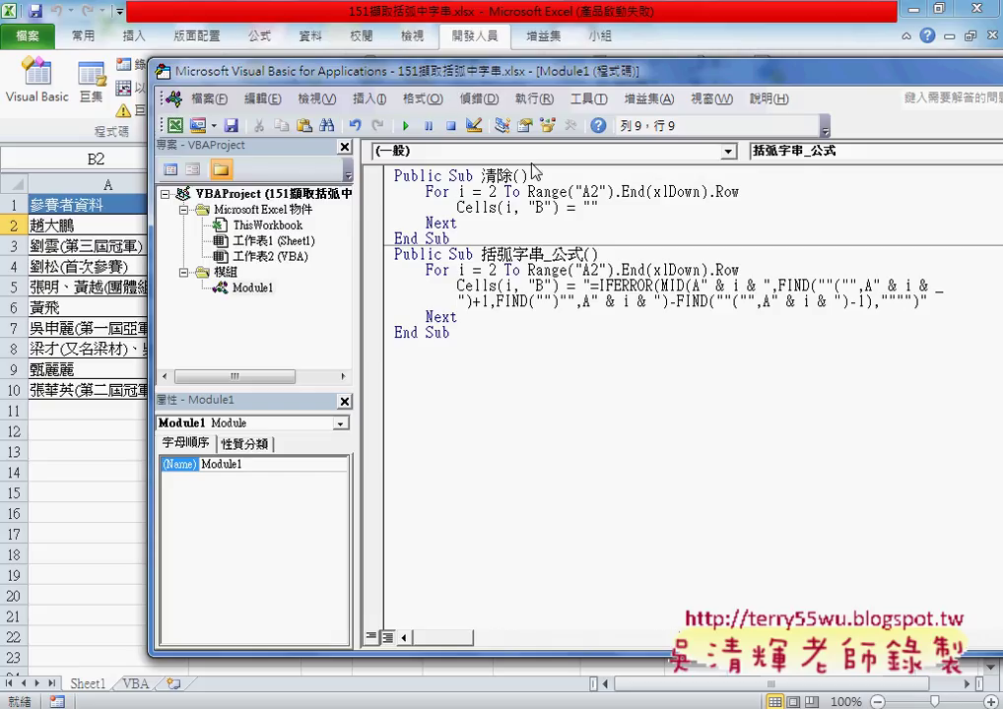
drag(450, 332, 390, 256)
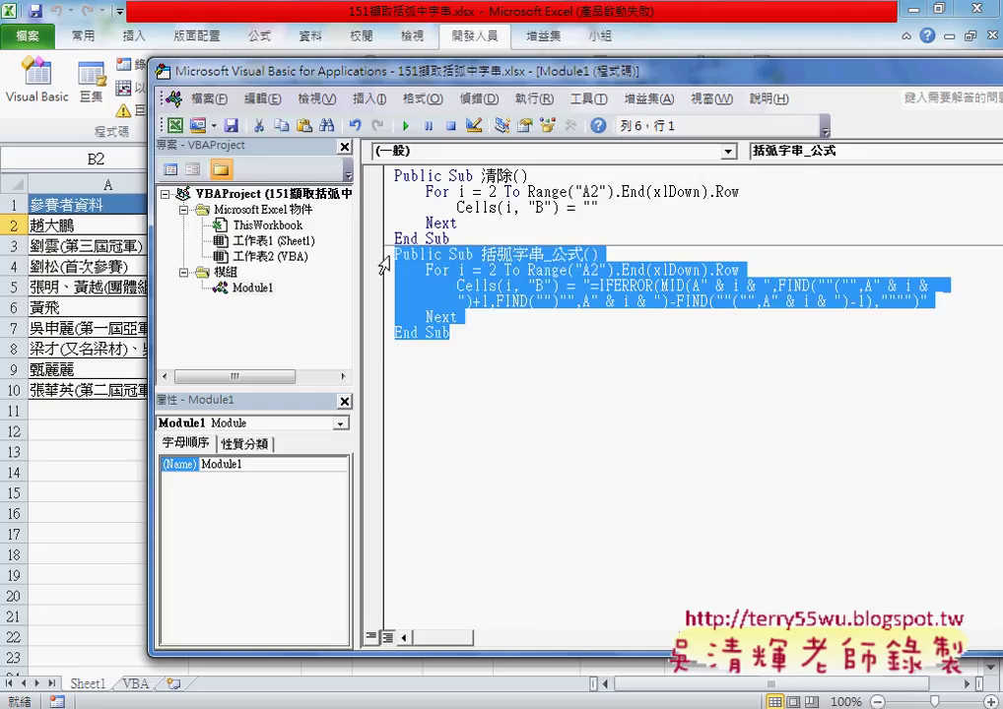
click(433, 373)
text(Public Sub 括弧字串_公式()     For i = 2 To Range("A2").End(xlDown).Row         Cells(i, "B") = "=IFERROR(MID(A" & i & ",FIND(""("",A" & i & _         ")+1,FIND("")"",A" & i & ")-FIND(""("",A" & i & ")-1),"""")"     Next End Sub)
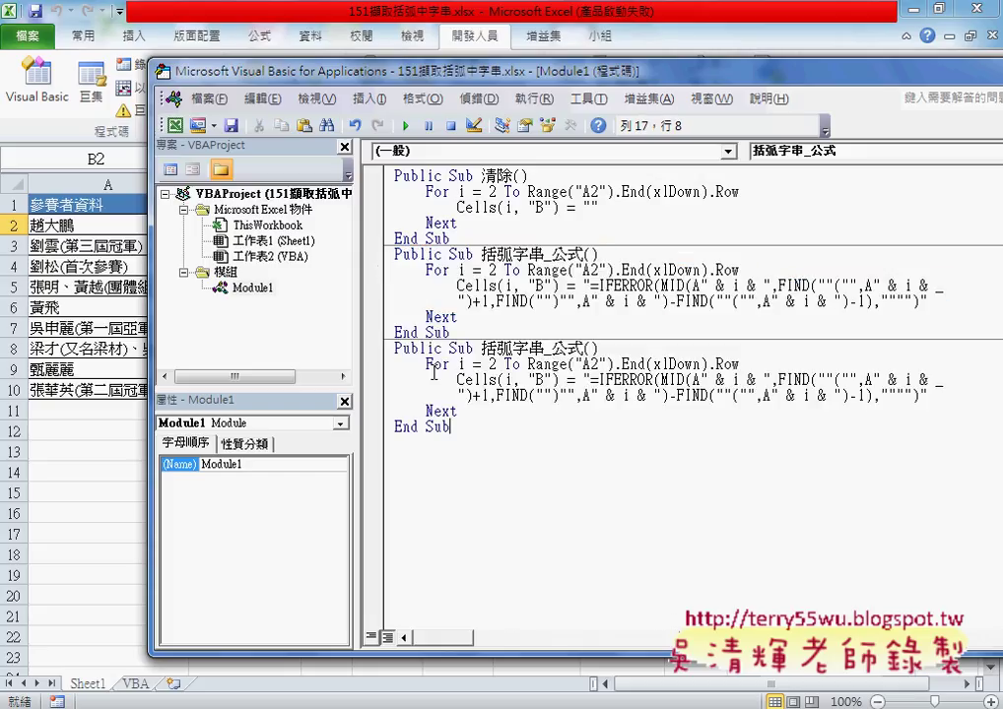
Delete the '_公式' suffix so the copied Sub is named 括弧字串.
drag(356, 295, 308, 254)
drag(384, 71, 534, 76)
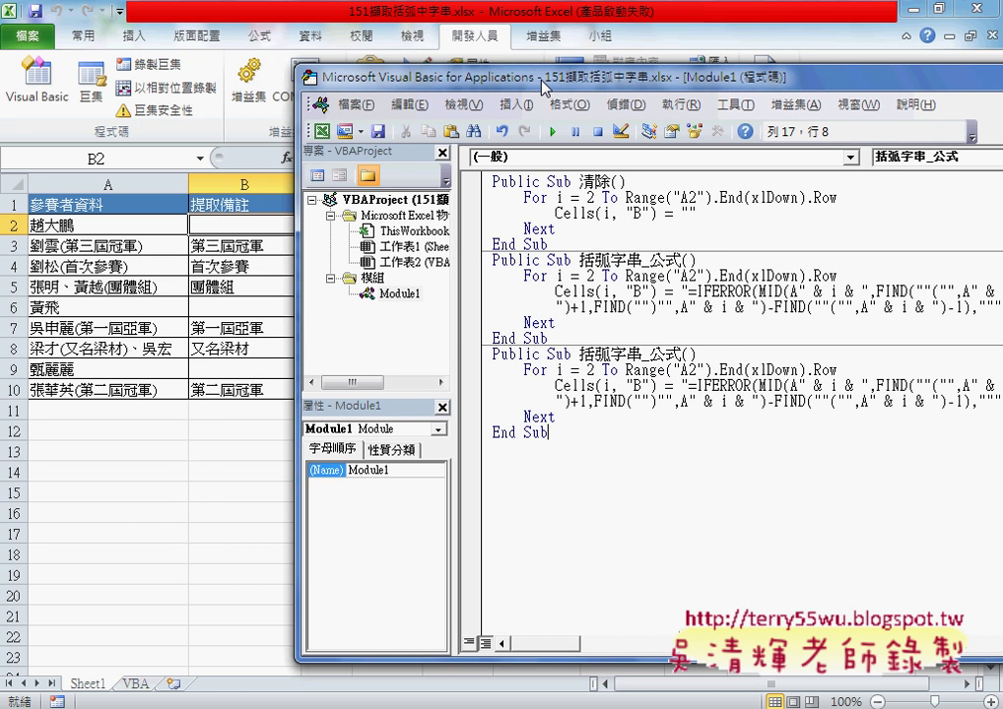
mouse_move(519, 322)
mouse_down()
mouse_move(549, 338)
mouse_move(493, 260)
mouse_up()
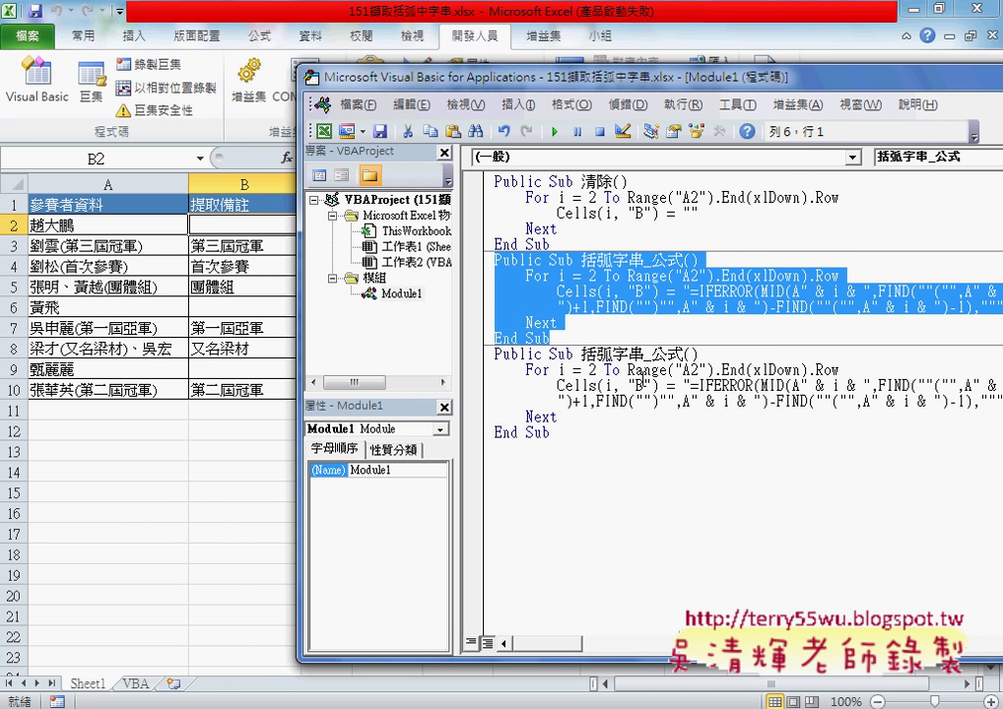
click(644, 353)
drag(644, 354, 683, 353)
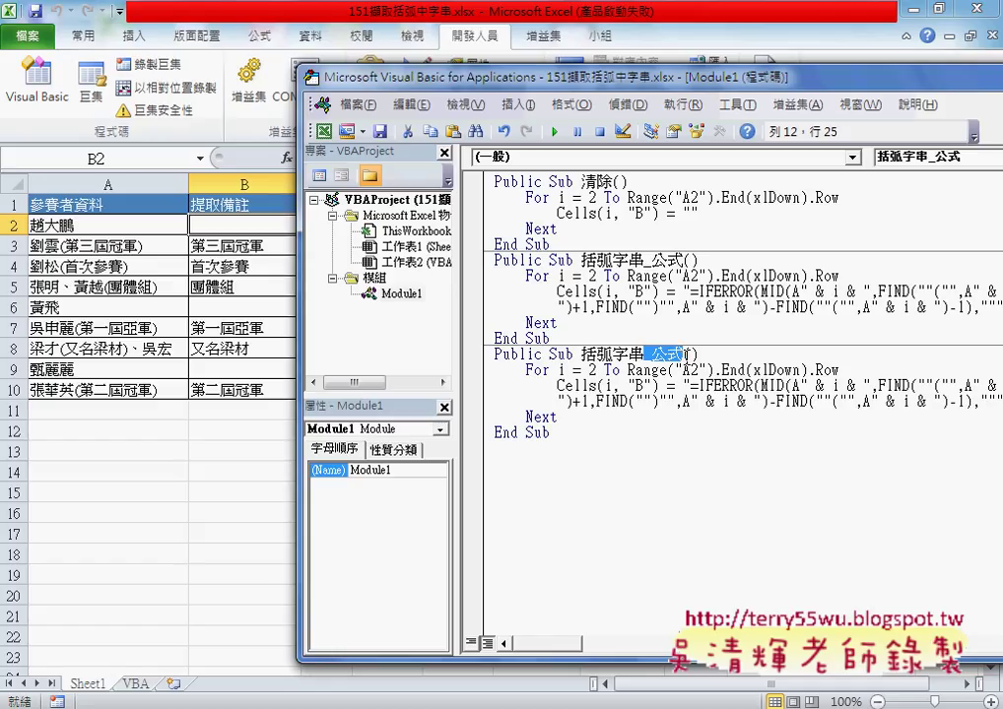
key(Delete)
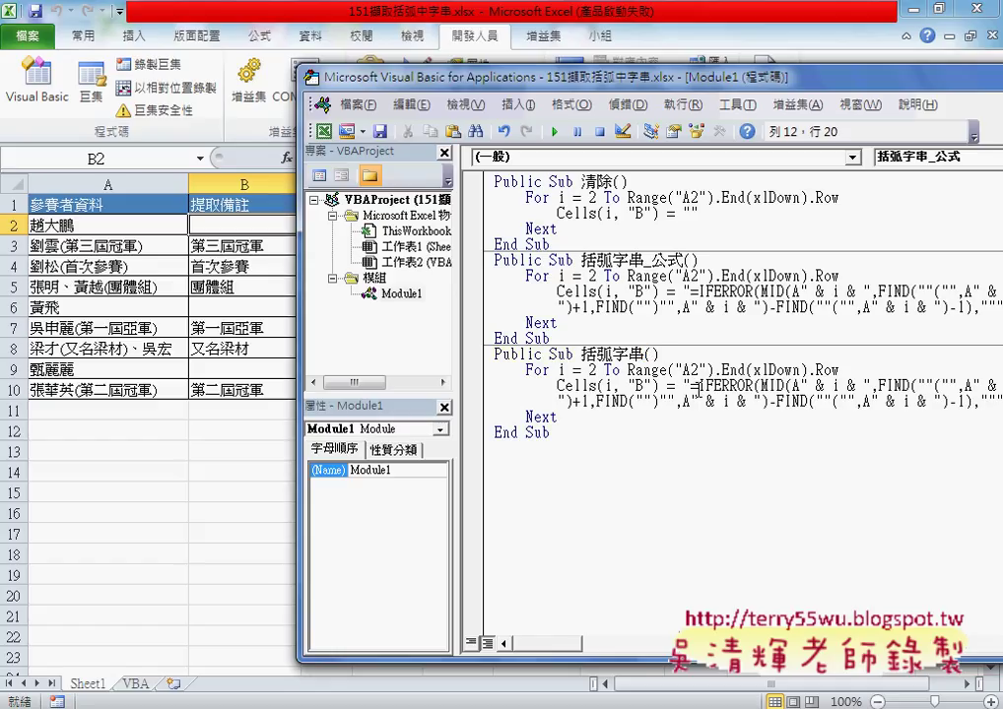
Delete the IFERROR formula, leaving Cells(i, "B") = "", and add a blank line after the For line.
drag(690, 387, 998, 411)
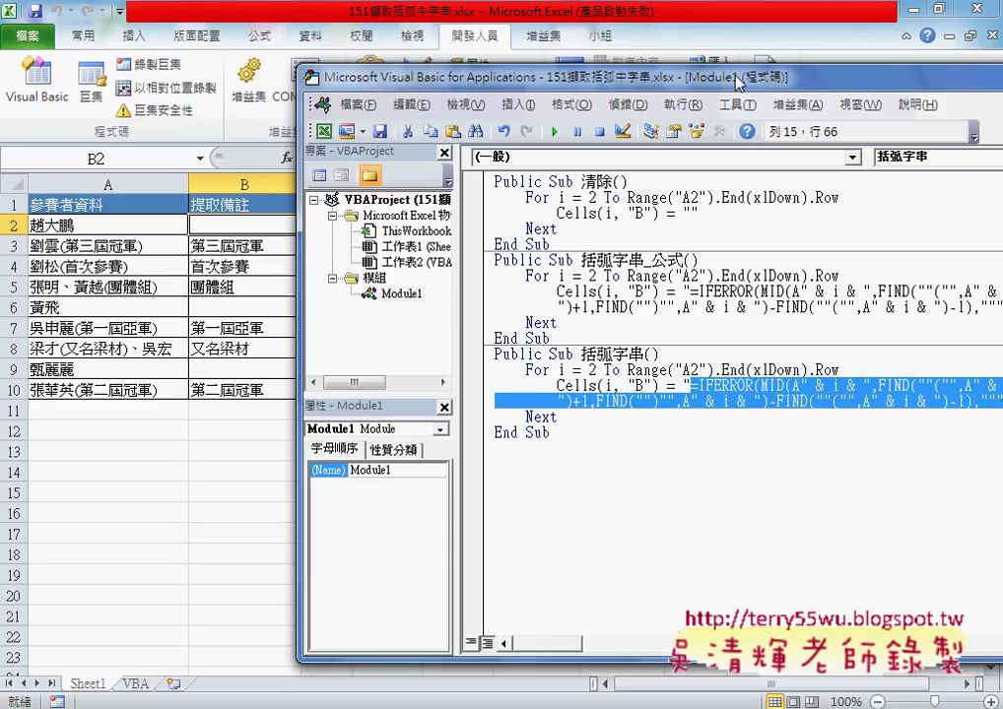
drag(589, 76, 450, 77)
drag(879, 403, 554, 388)
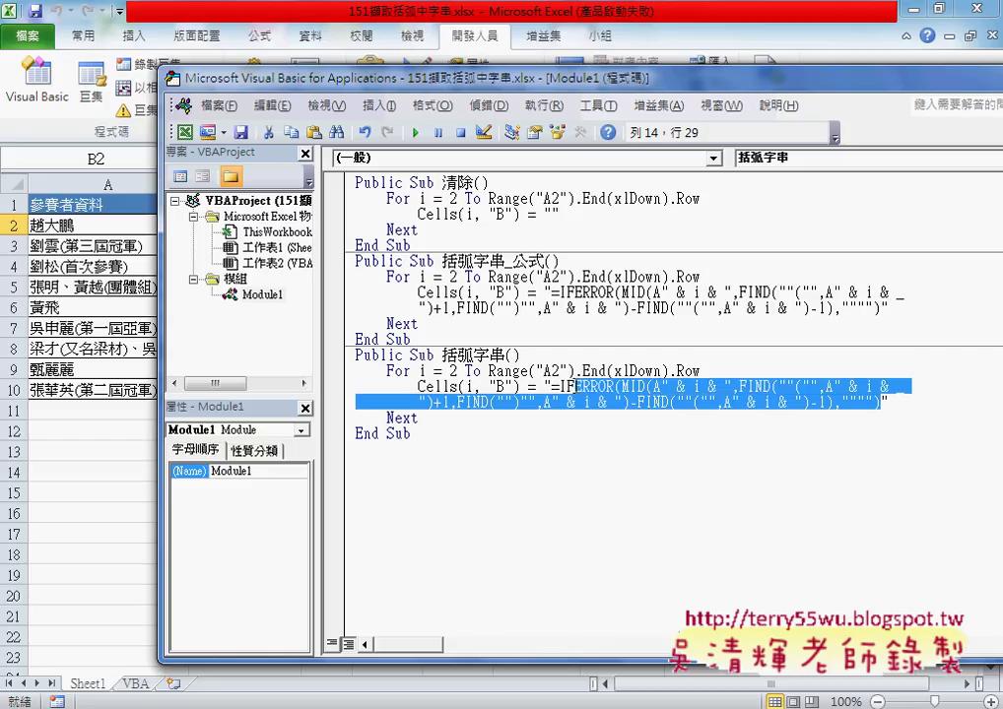
key(Delete)
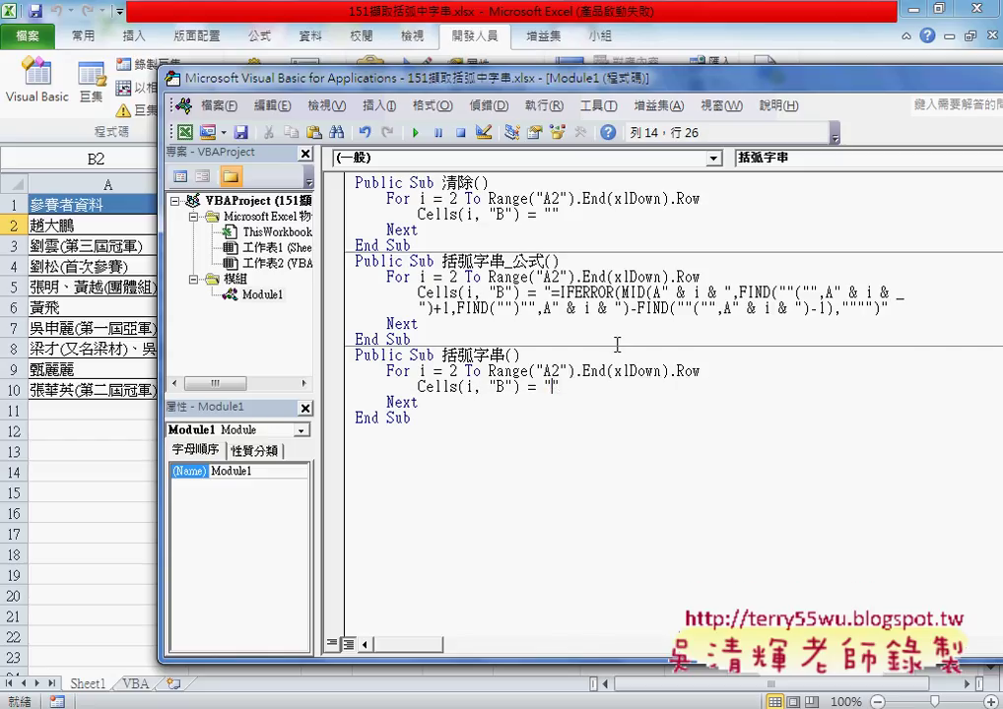
click(711, 370)
key(Return)
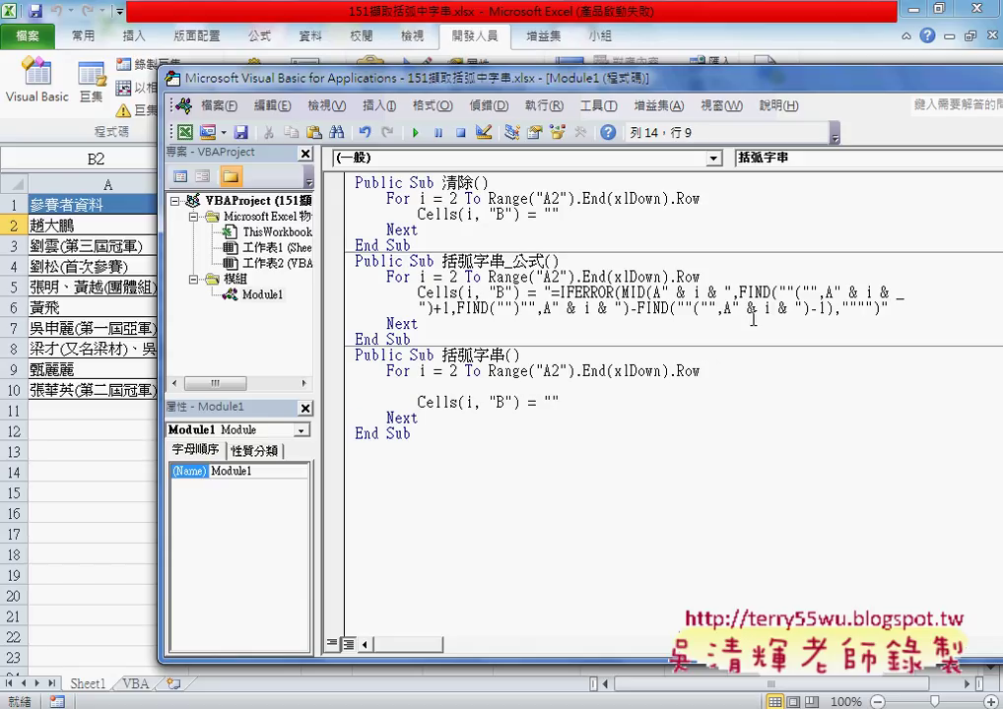
drag(483, 86, 605, 83)
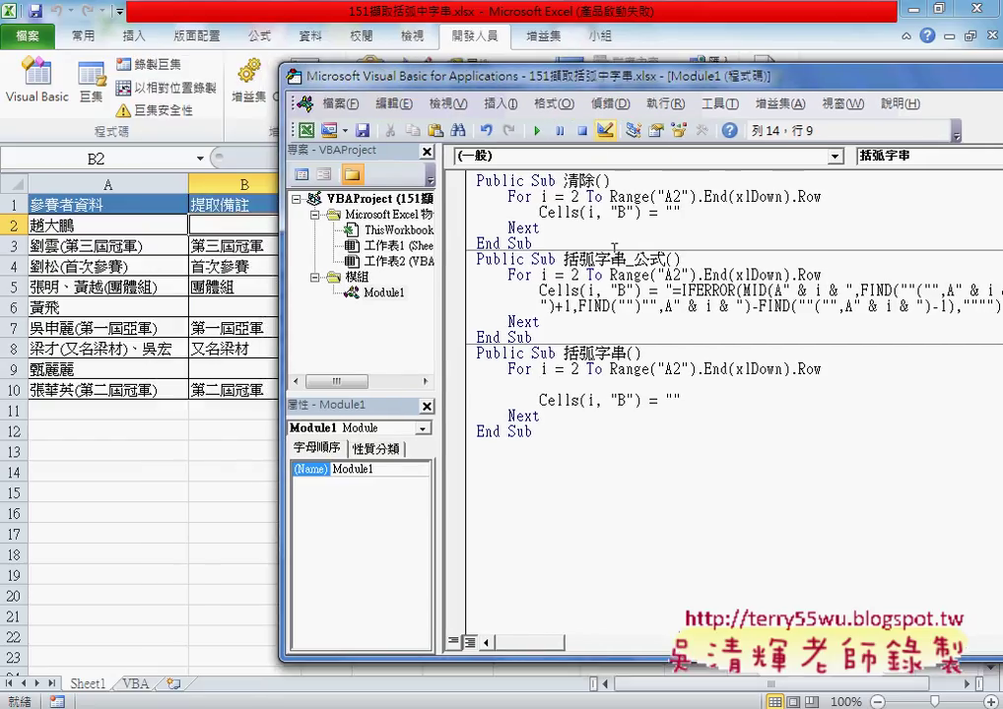
Enter a = InStr(Cells(i, "A"), "(") on the blank loop line.
click(641, 305)
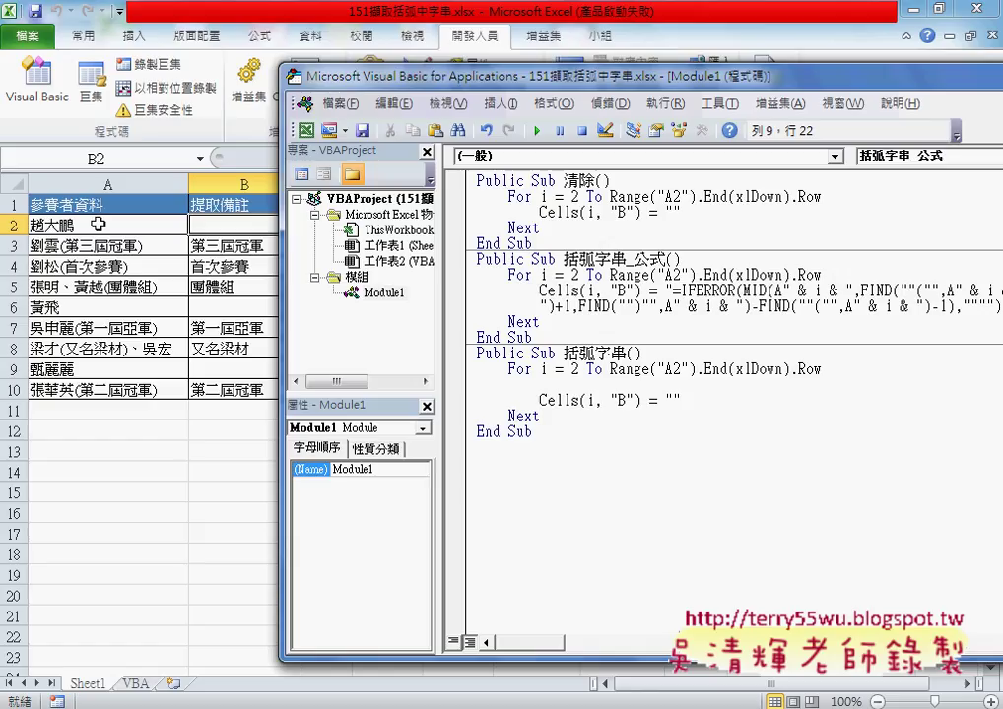
click(569, 385)
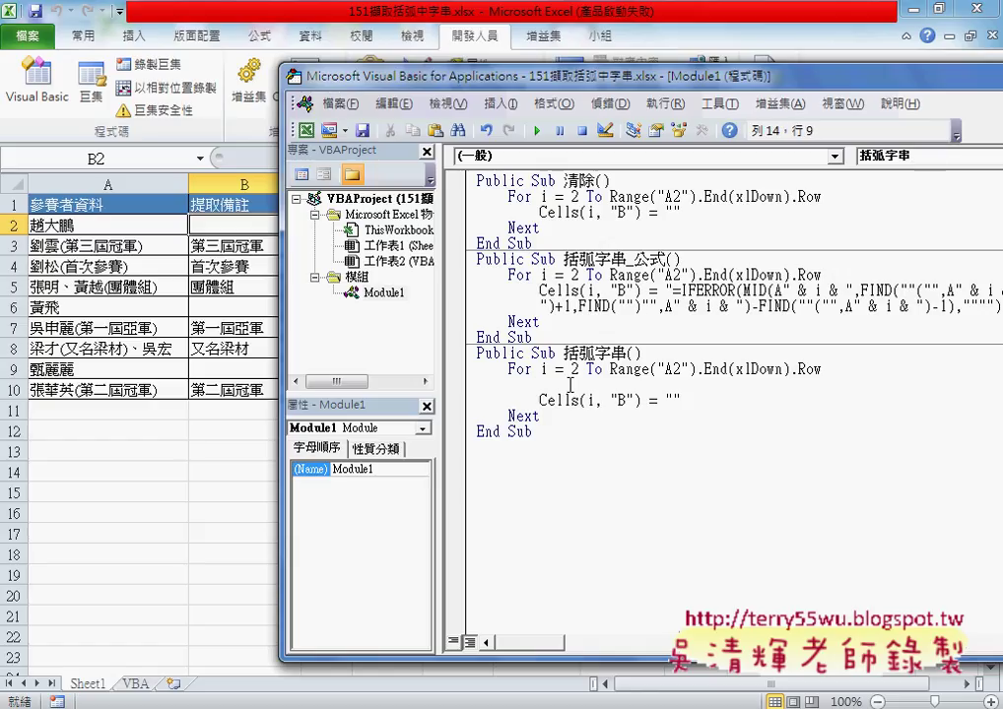
text(a=)
text(in)
text(str)
text(()
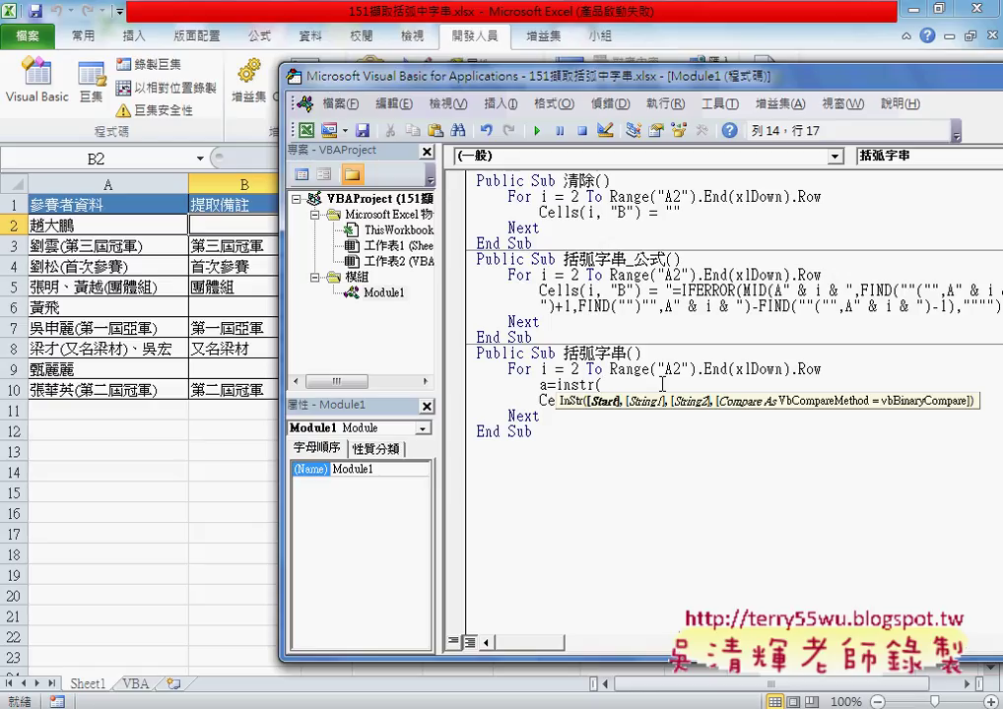
text(ce)
text(lls()
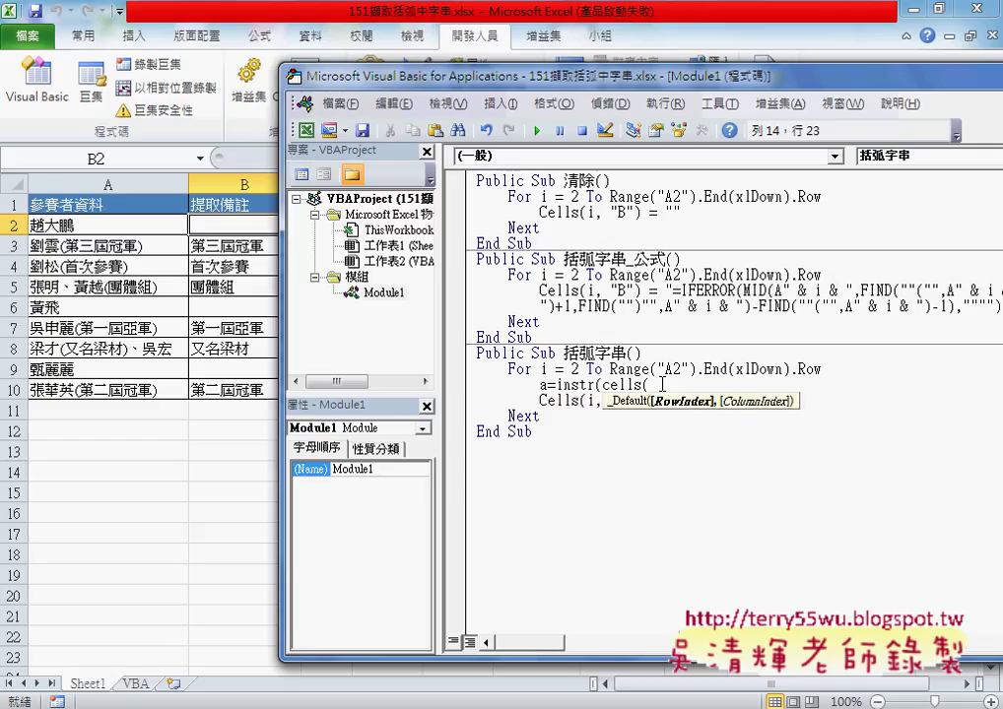
text(i,)
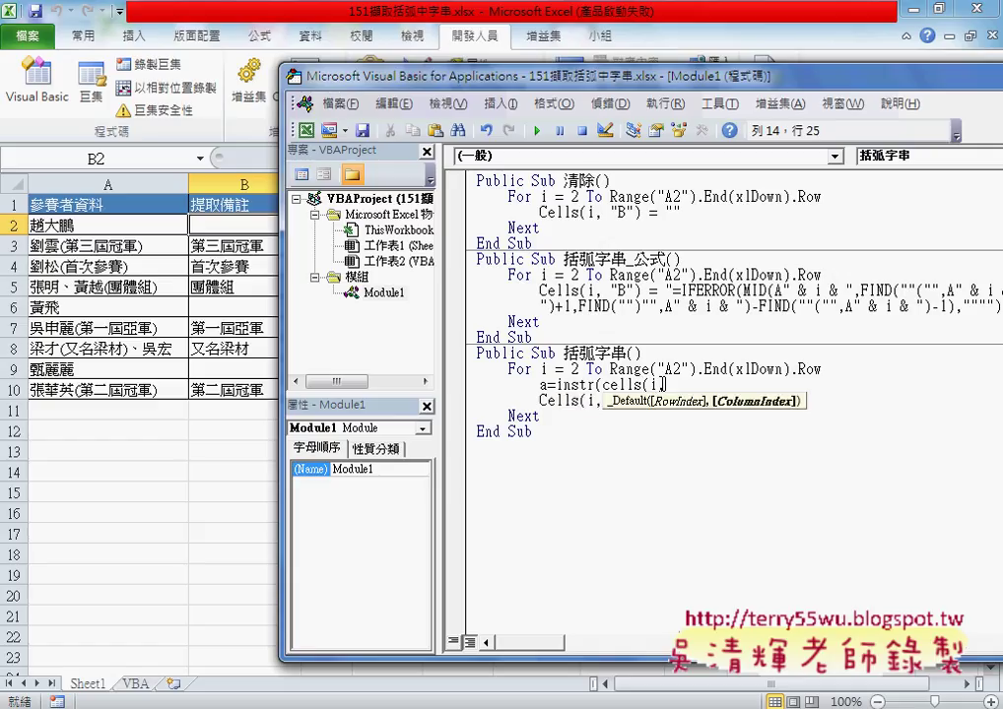
text("A")
text())
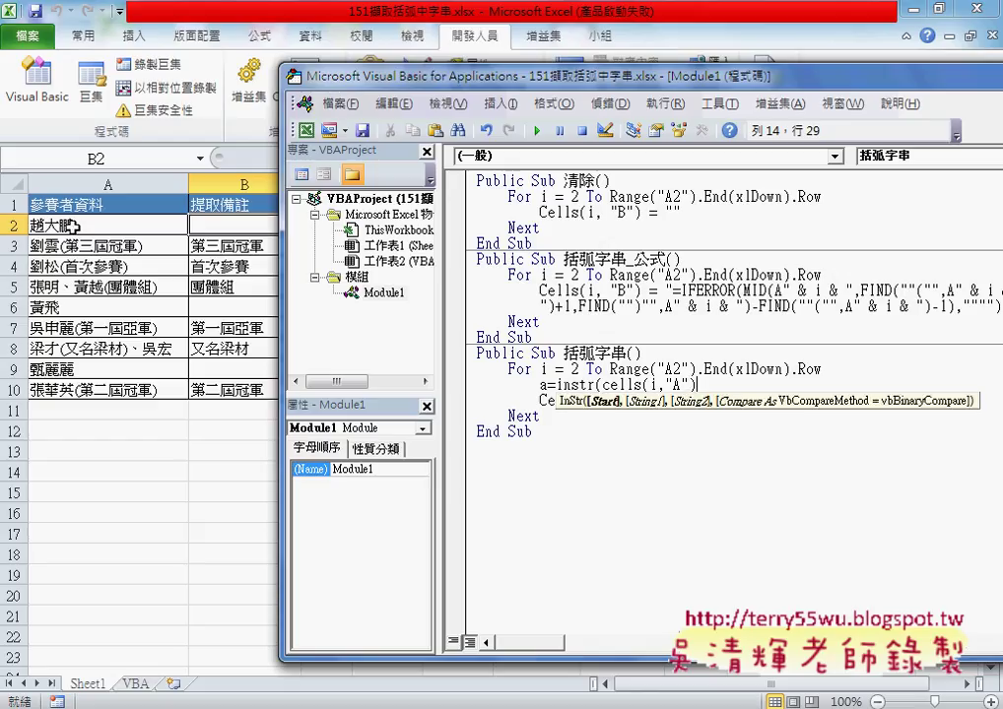
text(,)
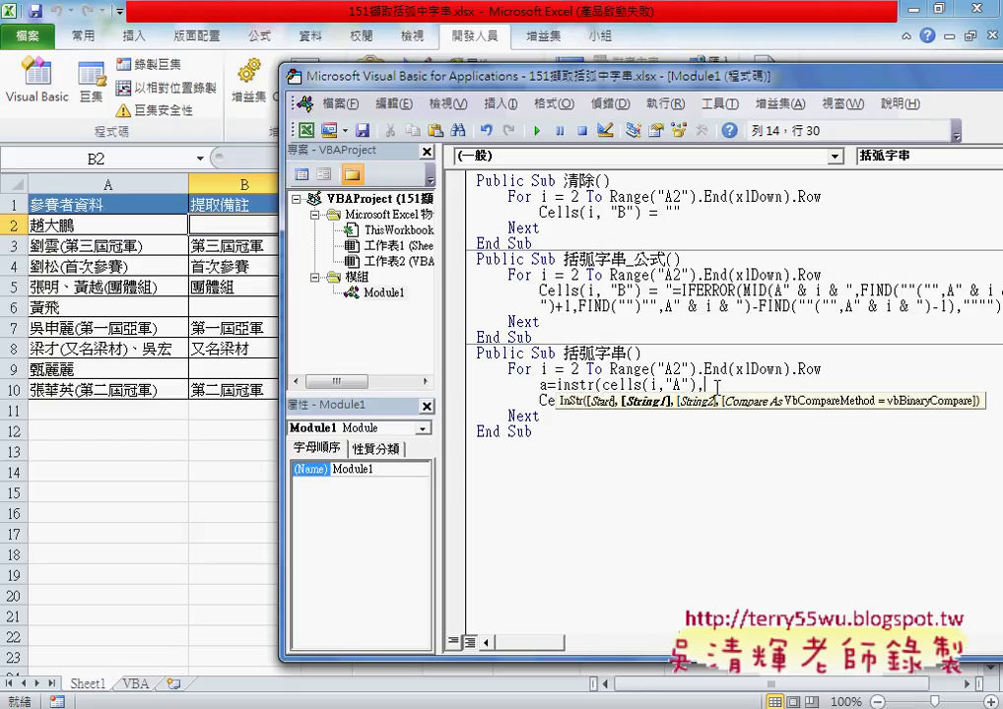
text(")
text((")
text())
click(783, 465)
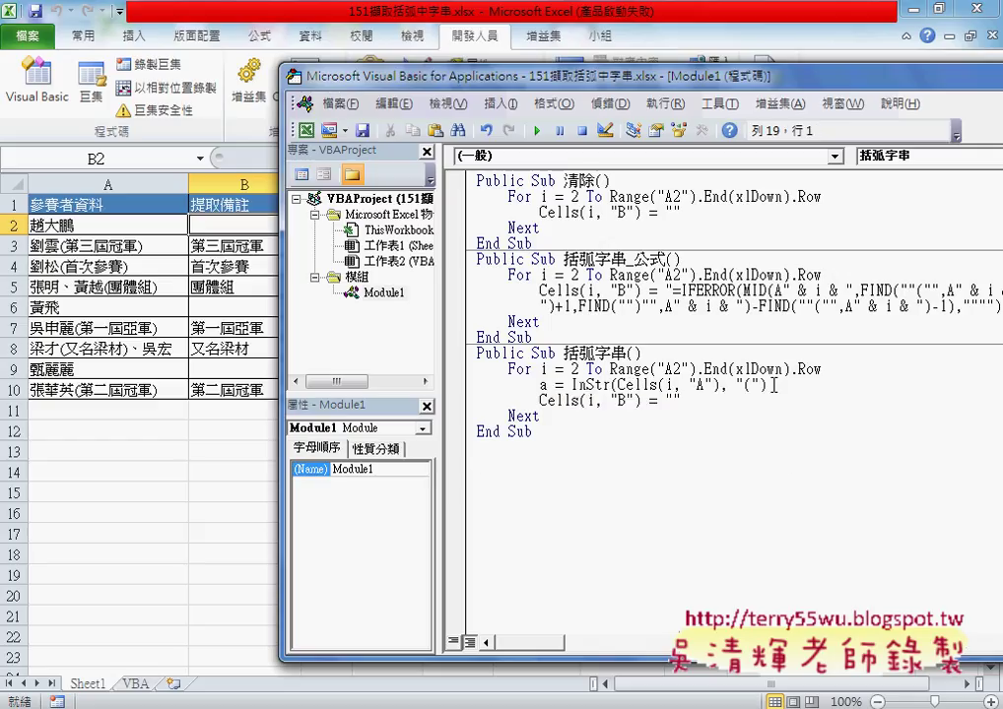
drag(768, 385, 571, 385)
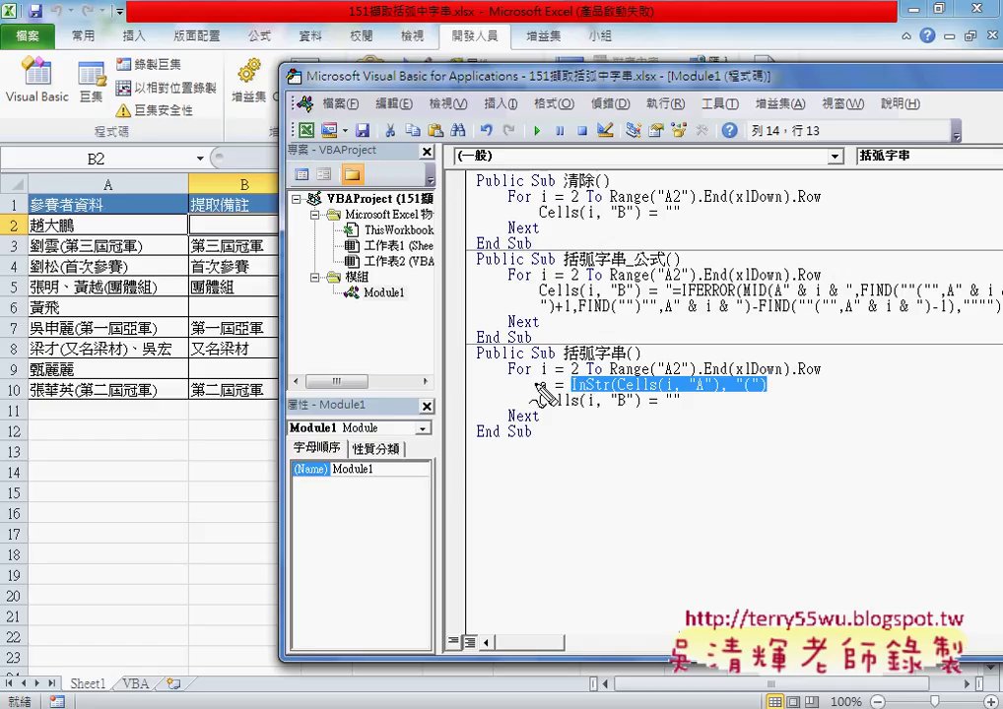
mouse_move(11, 238)
mouse_down()
mouse_move(21, 255)
mouse_move(14, 238)
mouse_up()
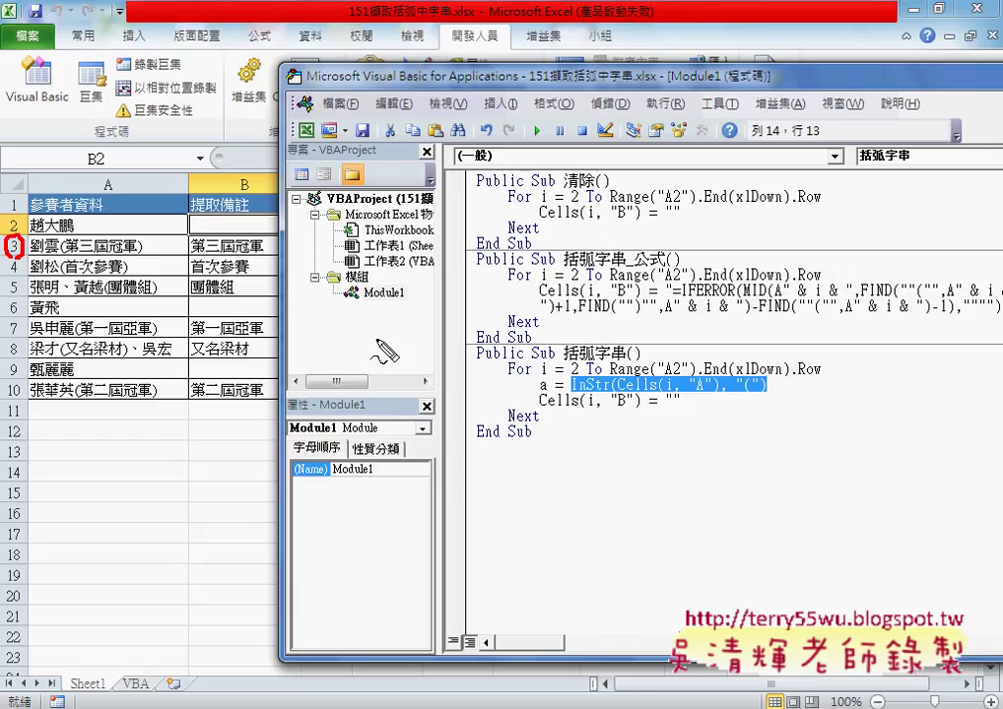
drag(571, 391, 709, 390)
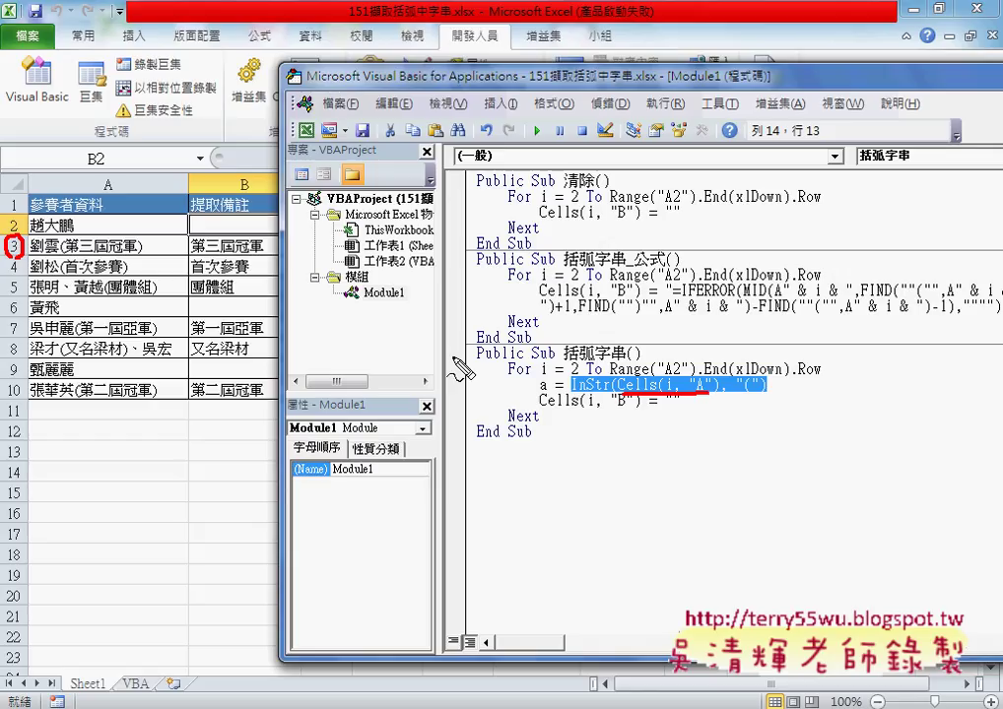
drag(36, 256, 139, 256)
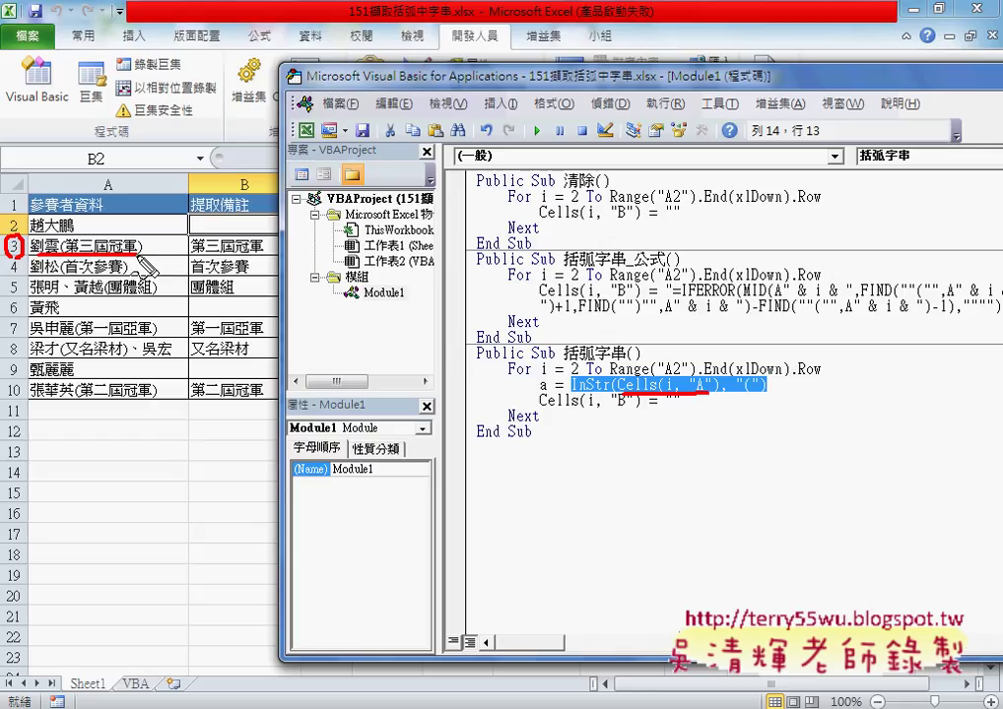
drag(740, 391, 766, 390)
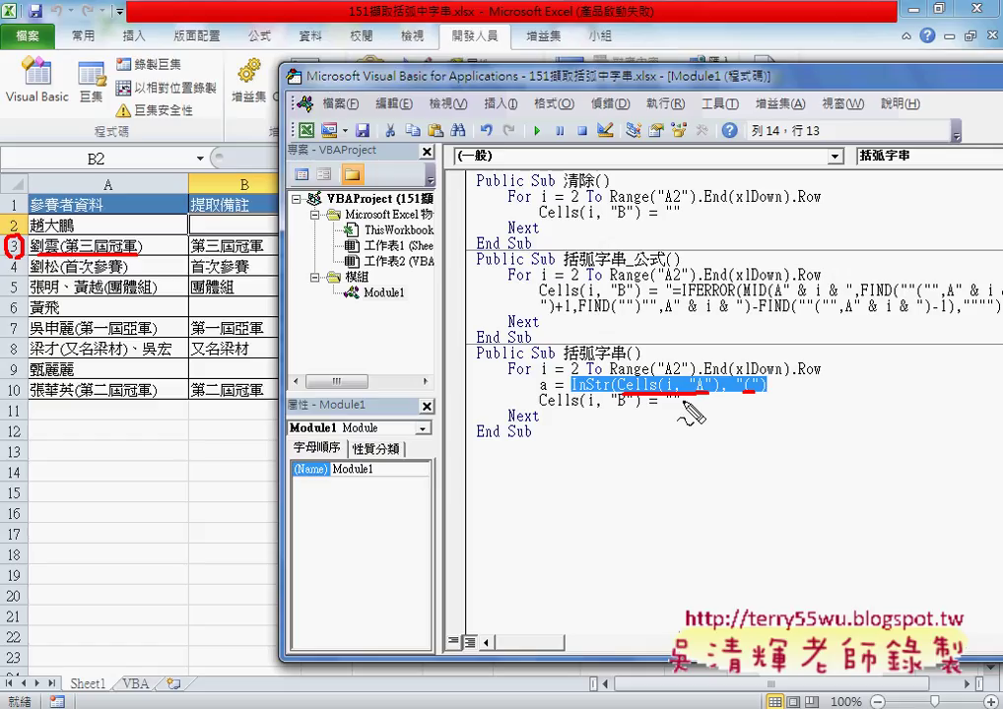
drag(573, 392, 621, 392)
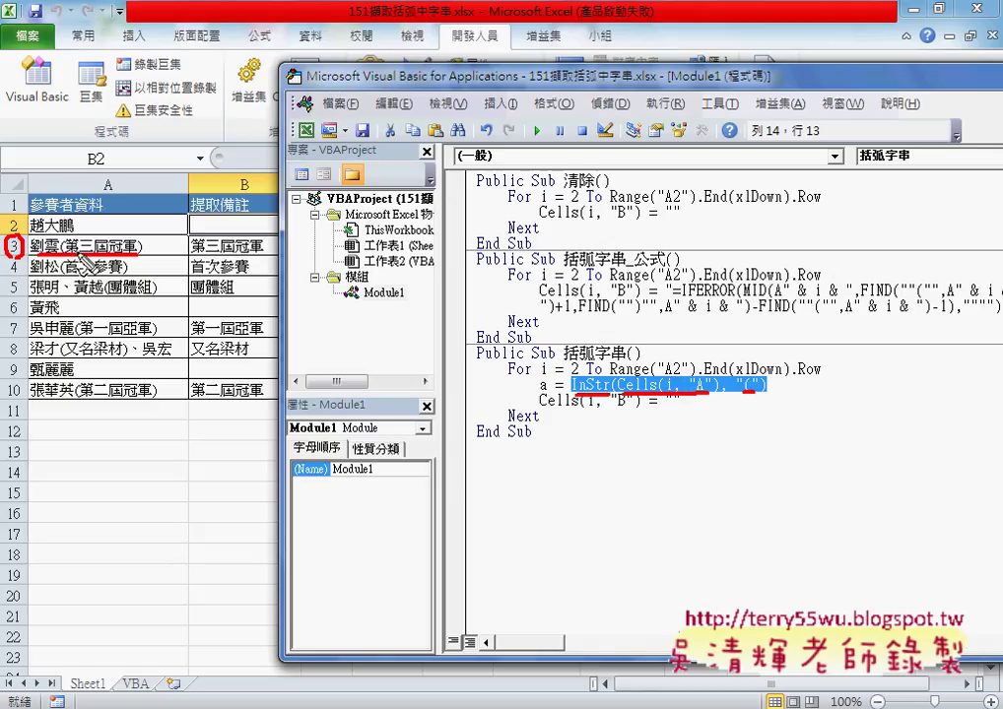
drag(65, 238, 57, 255)
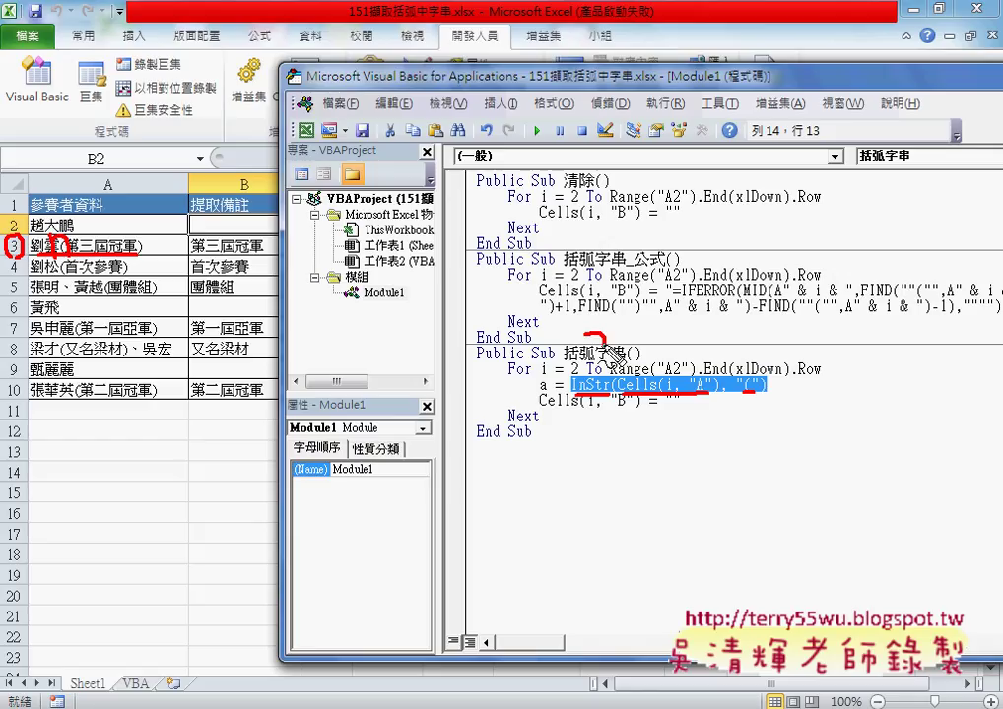
mouse_move(588, 339)
mouse_down()
mouse_move(596, 354)
mouse_move(541, 390)
mouse_up()
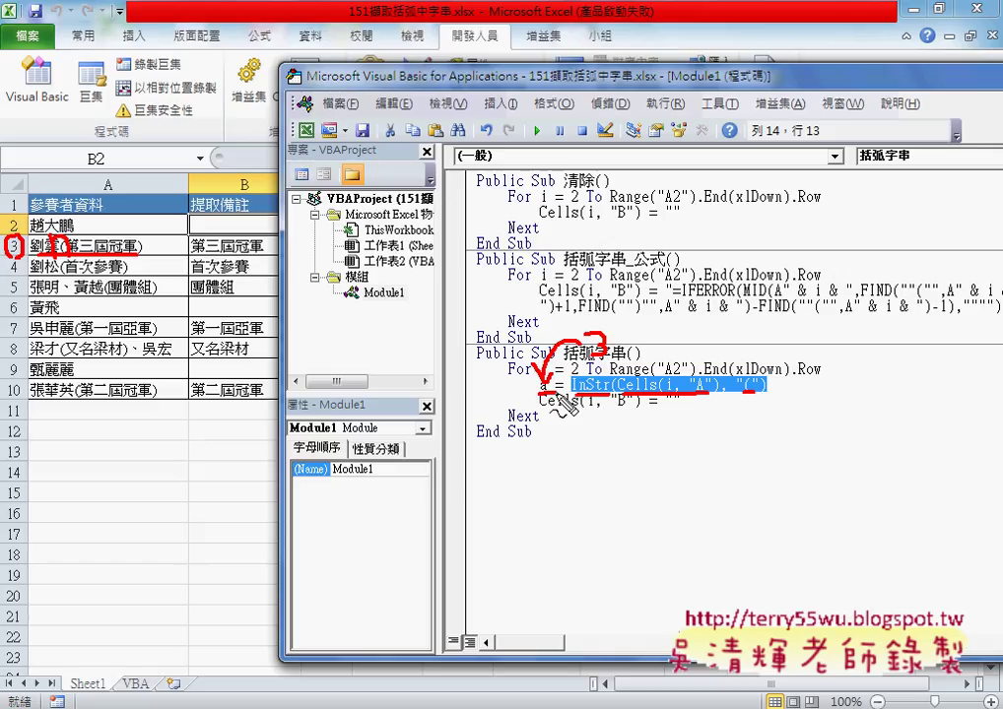
key(Escape)
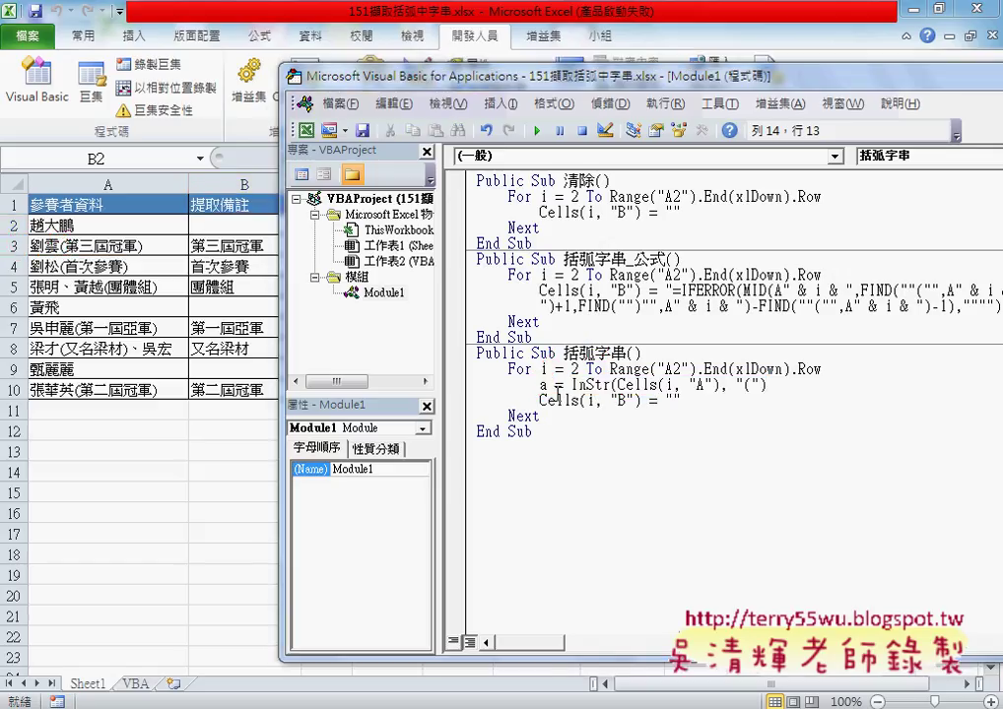
Duplicate the a = InStr line onto a new line below it.
click(845, 387)
key(Return)
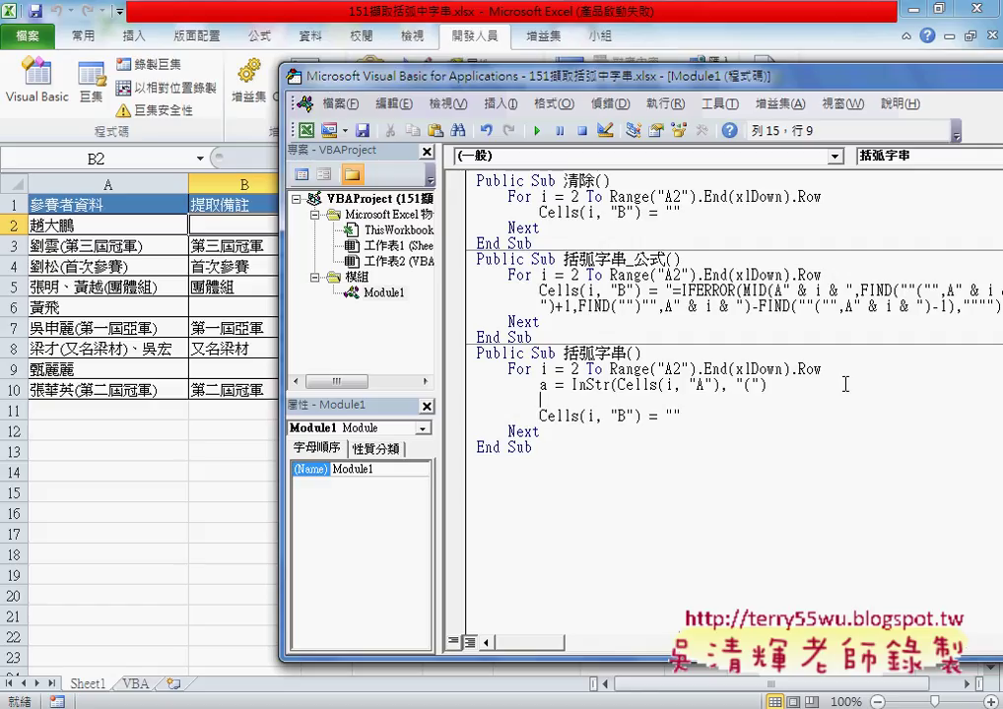
mouse_move(969, 399)
mouse_down()
mouse_move(579, 385)
mouse_move(775, 386)
mouse_up()
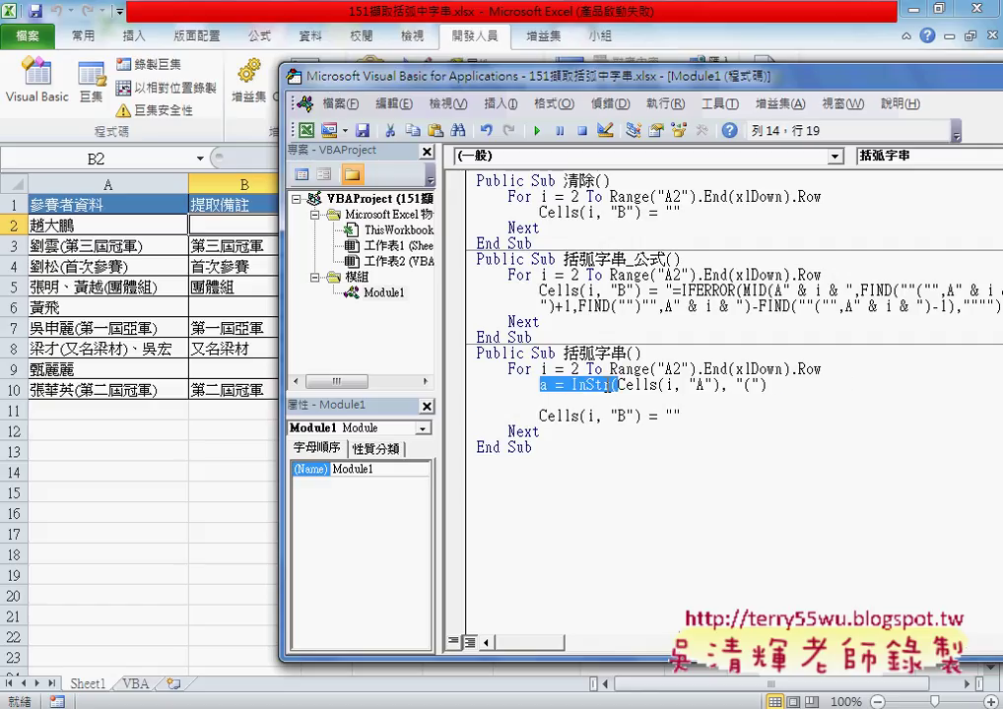
key(ctrl+c)
click(567, 401)
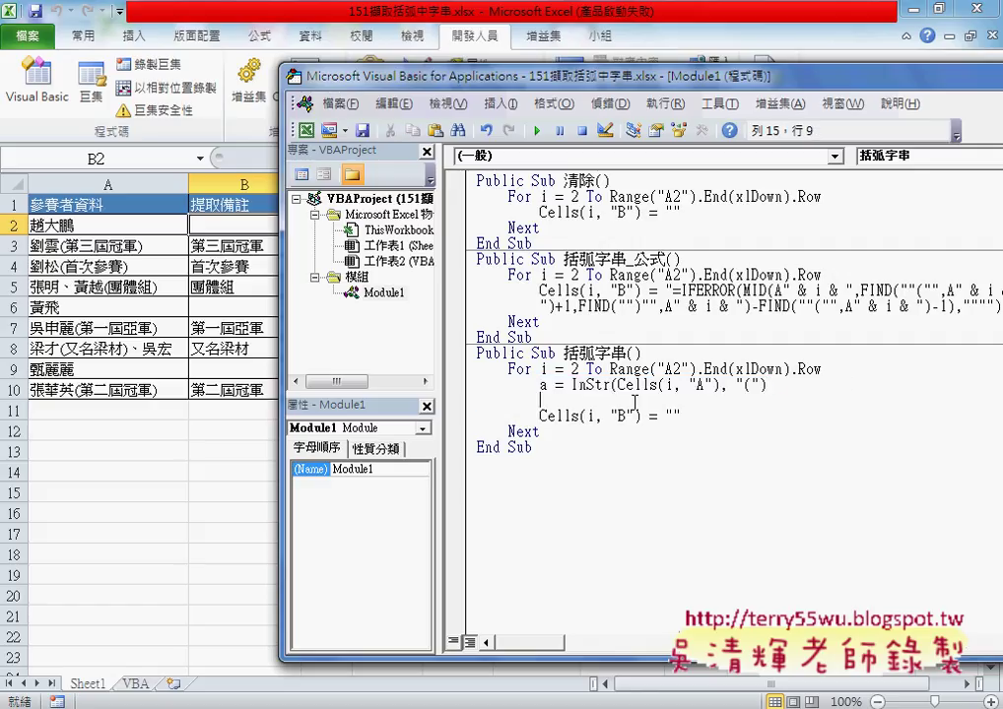
key(ctrl+v)
Change the copy to b = InStr(Cells(i, "A"), ")") and add a new line below.
double_click(542, 400)
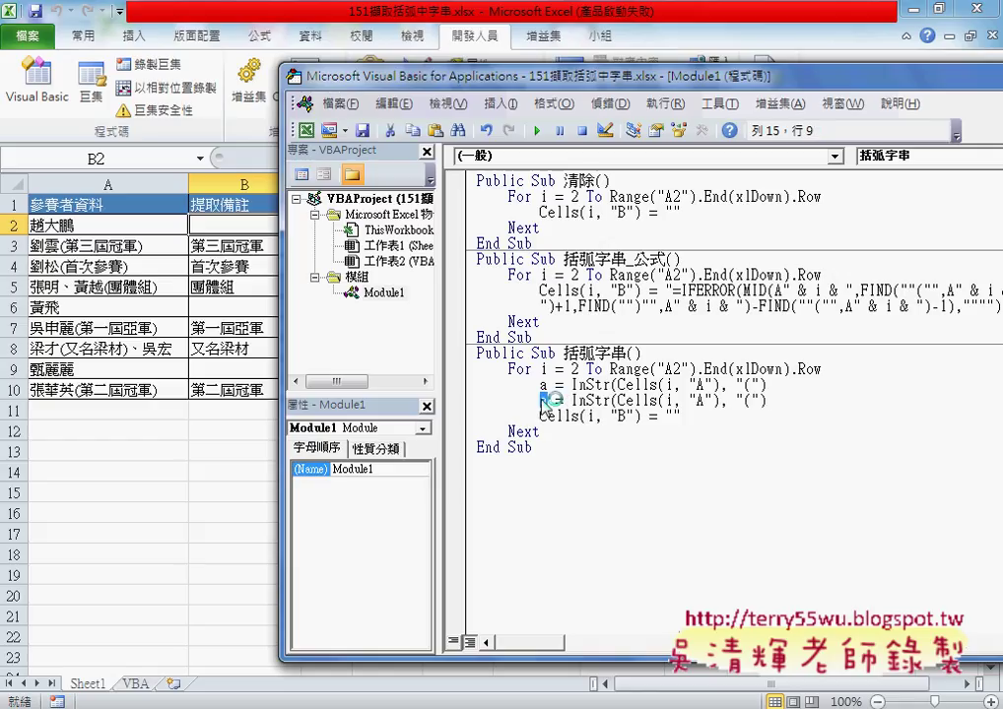
text(b)
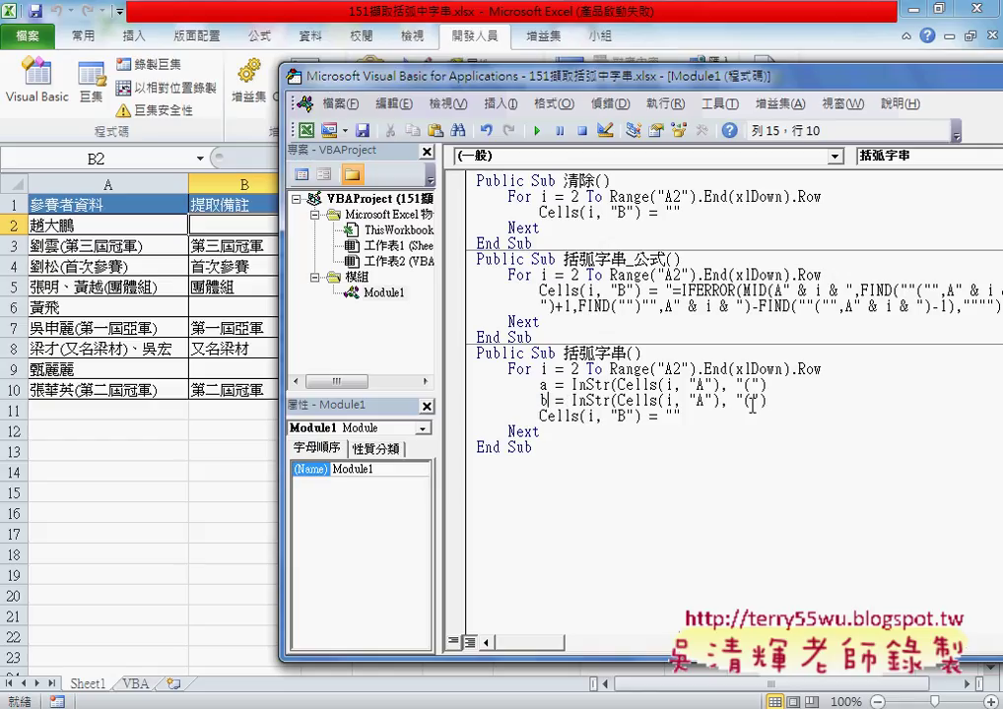
double_click(745, 401)
text())
click(838, 407)
key(Return)
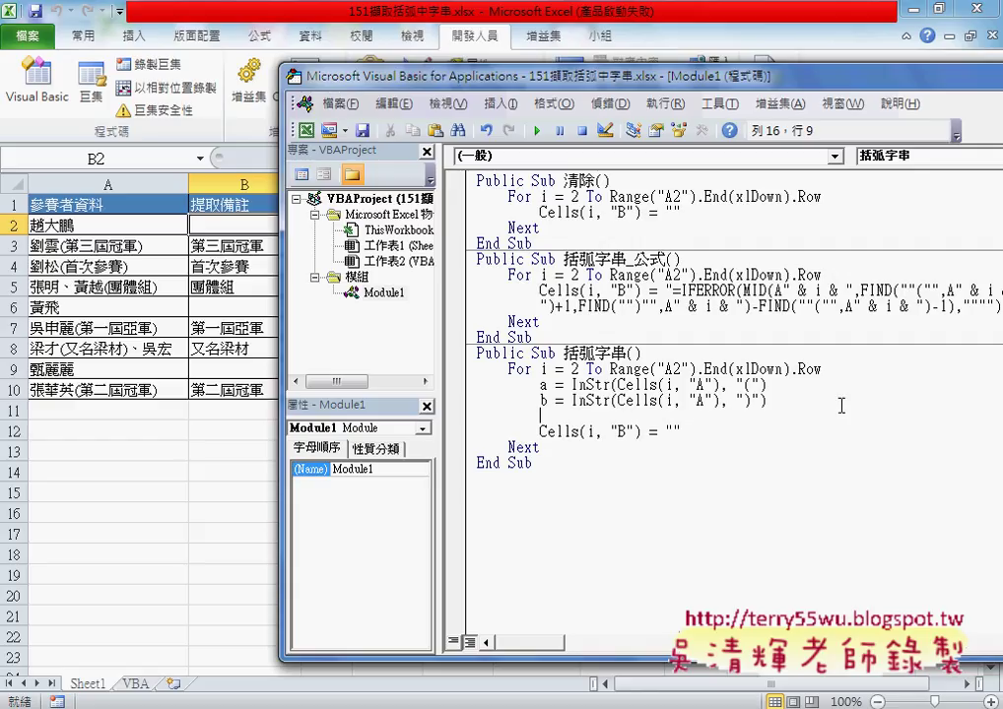
Type the If a <> 0 Then line below the two InStr lines.
double_click(548, 386)
click(591, 419)
key(Return)
text(i)
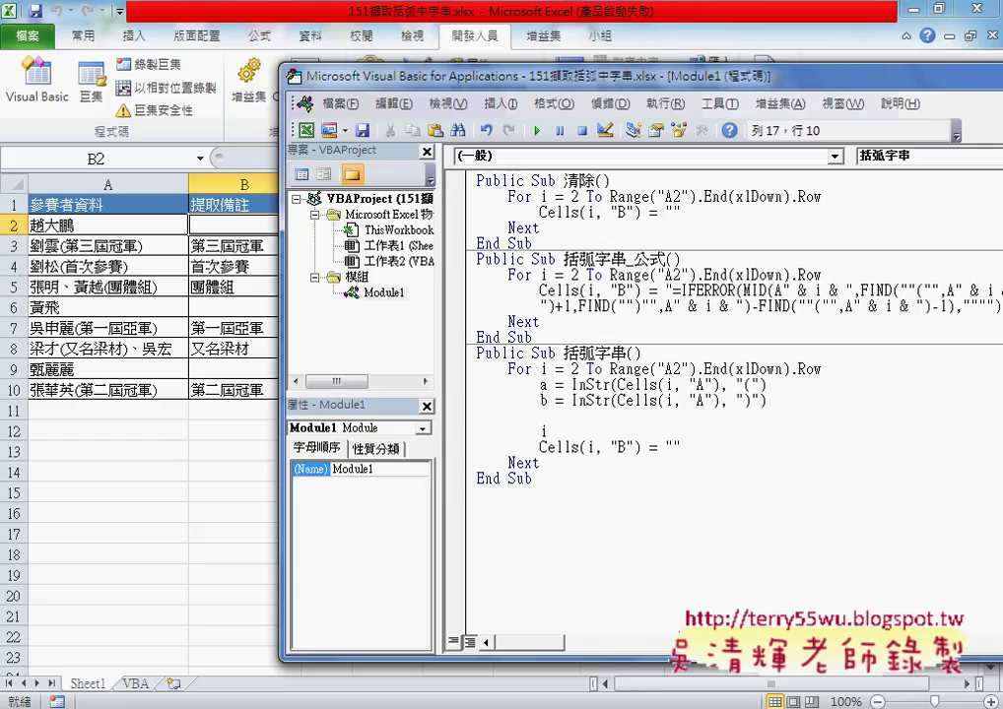
text(f)
text(a)
text(=)
text(0)
key(BackSpace)
key(BackSpace)
text(<>)
text(0)
text( then)
key(Return)
key(Return)
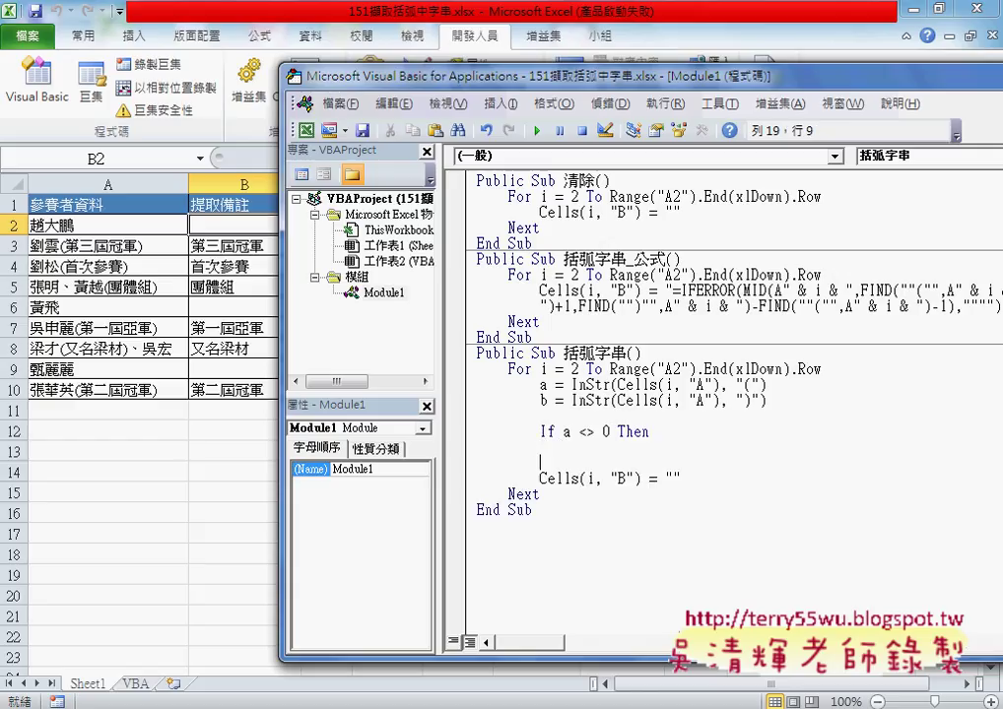
Cut the Cells(i, "B") = "" line and close the block with End If.
drag(689, 478, 477, 478)
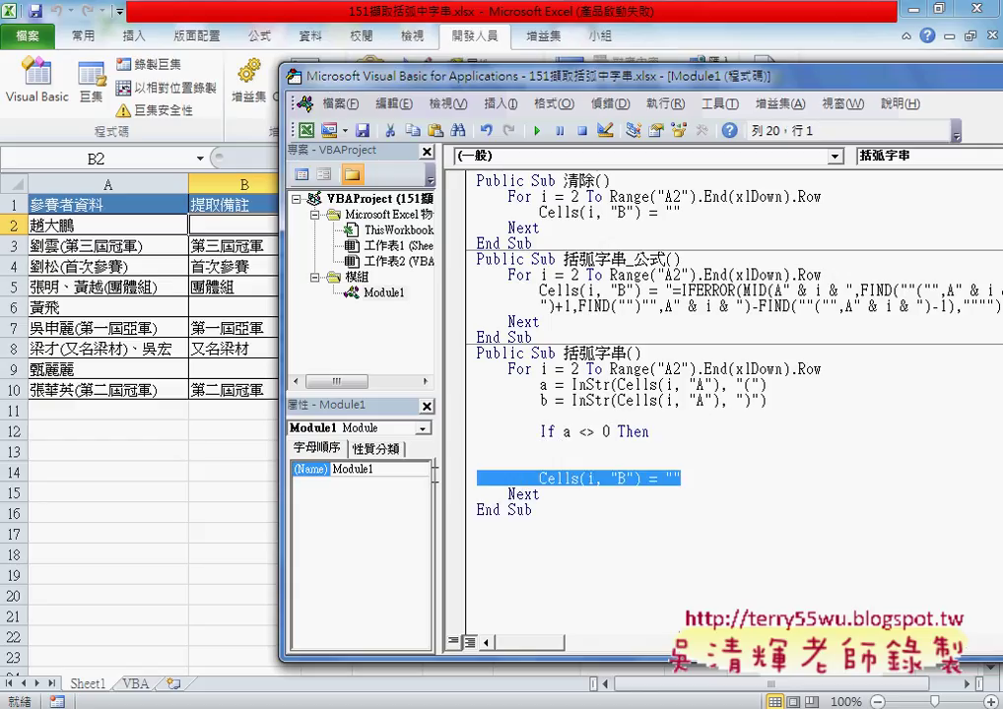
key(ctrl+x)
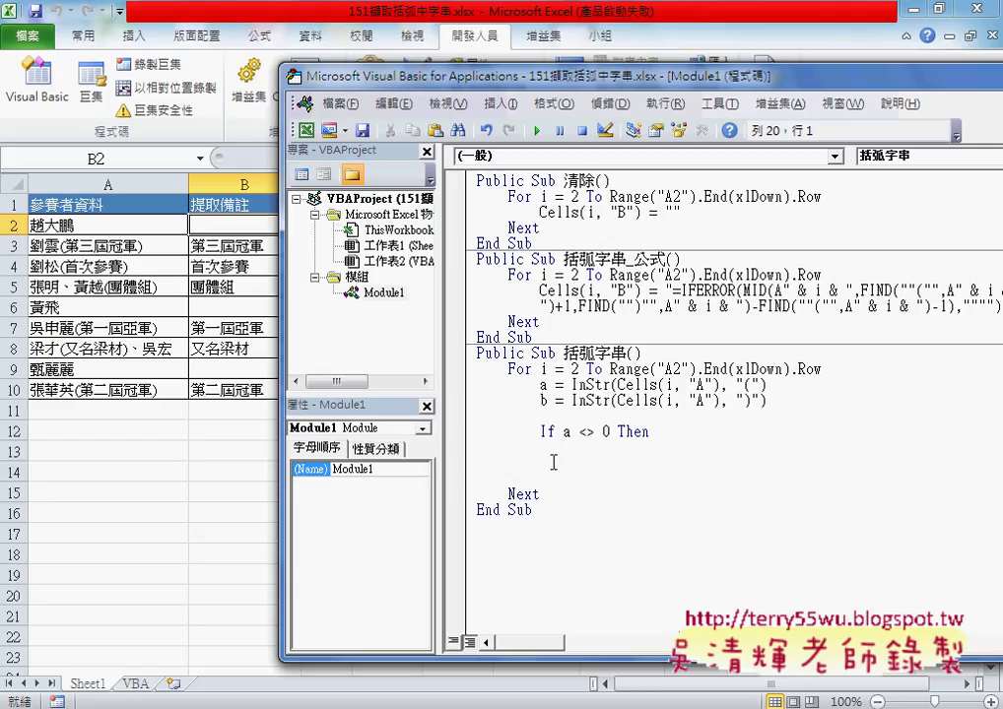
click(569, 462)
drag(563, 432, 610, 432)
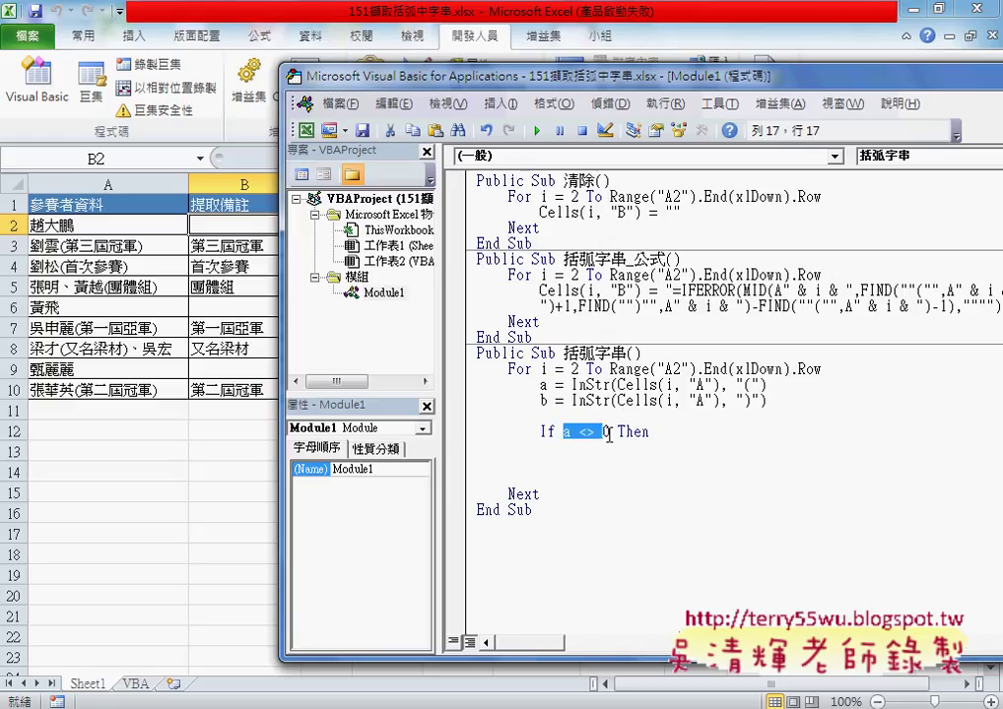
click(573, 467)
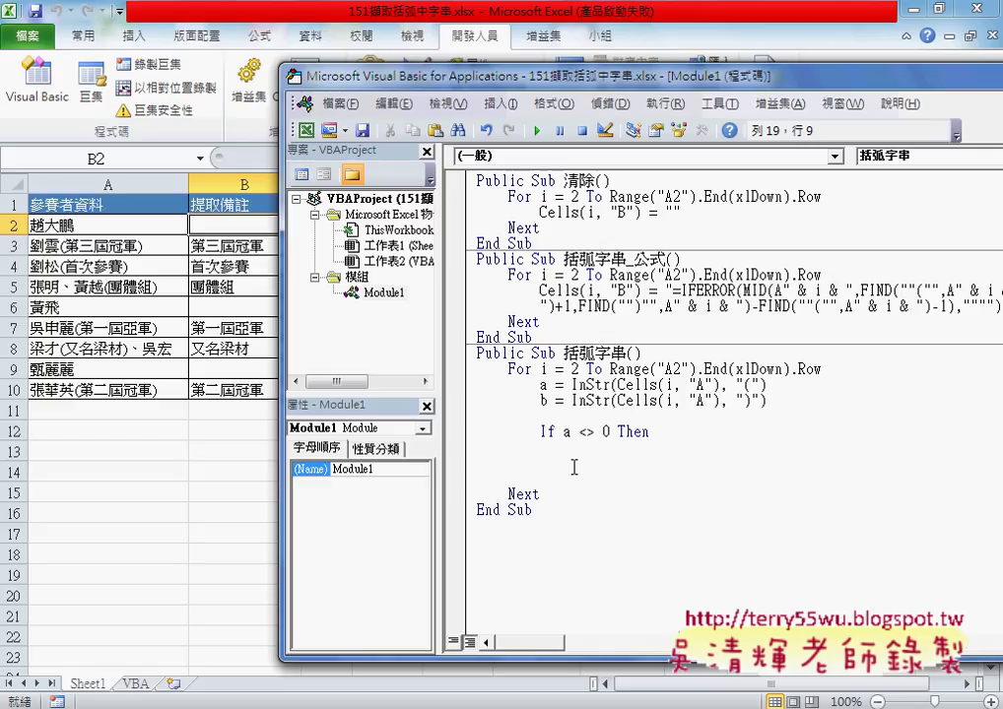
text(end i)
text(f)
click(482, 541)
Indent the blank line inside the If block.
click(547, 431)
click(554, 462)
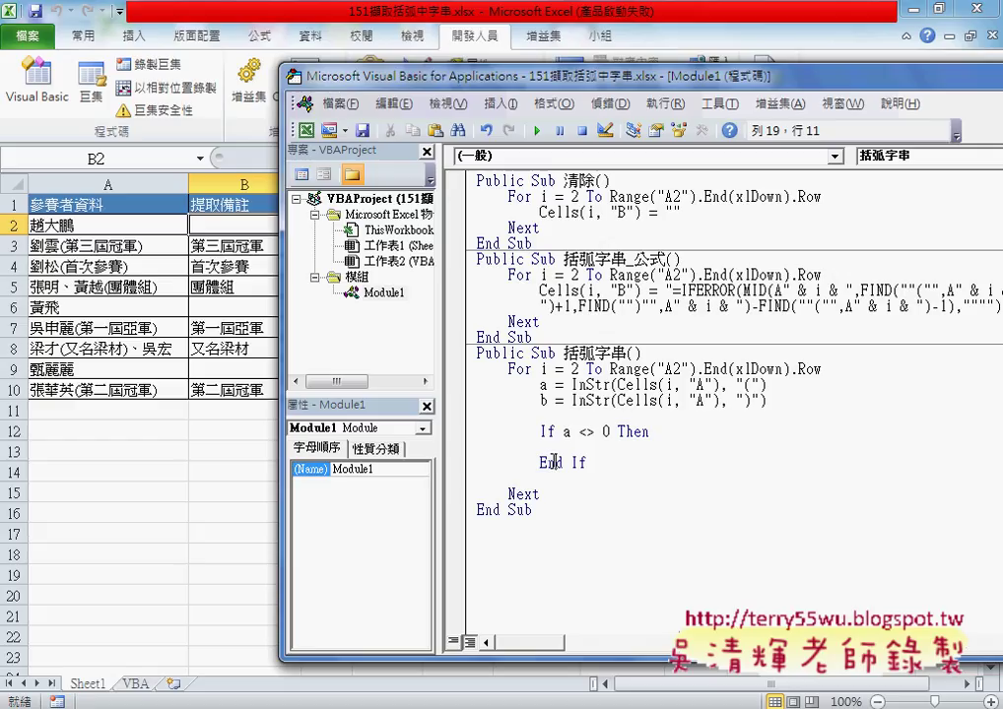
click(647, 431)
click(603, 446)
key(Tab)
drag(563, 433, 610, 434)
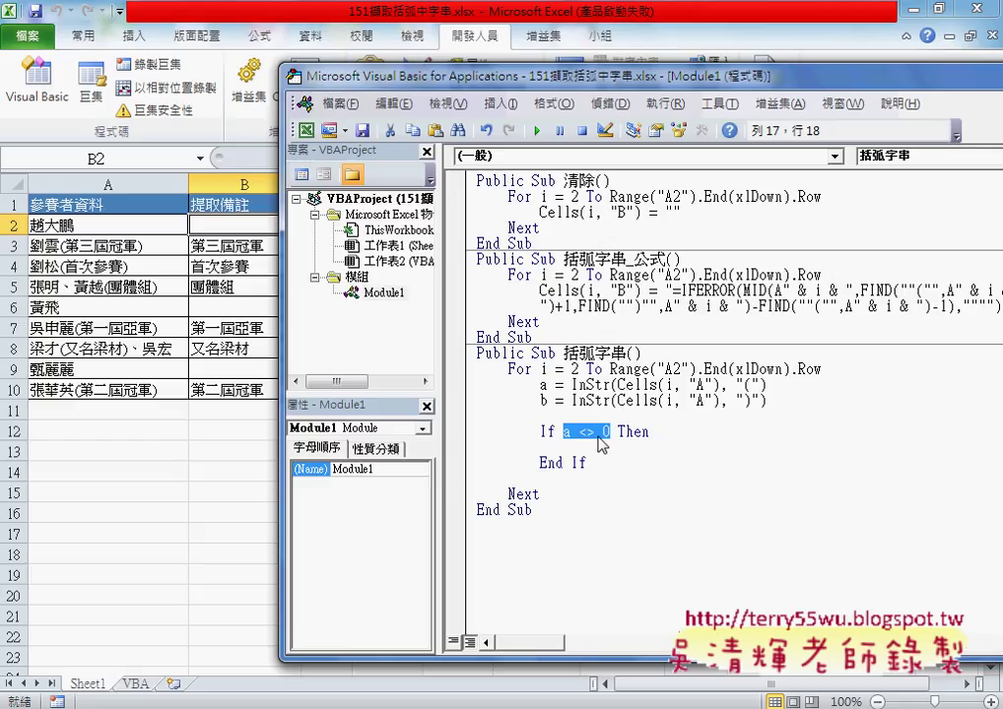
Paste Cells(i, "A") into the If block and change it to Cells(i, "B").
click(604, 449)
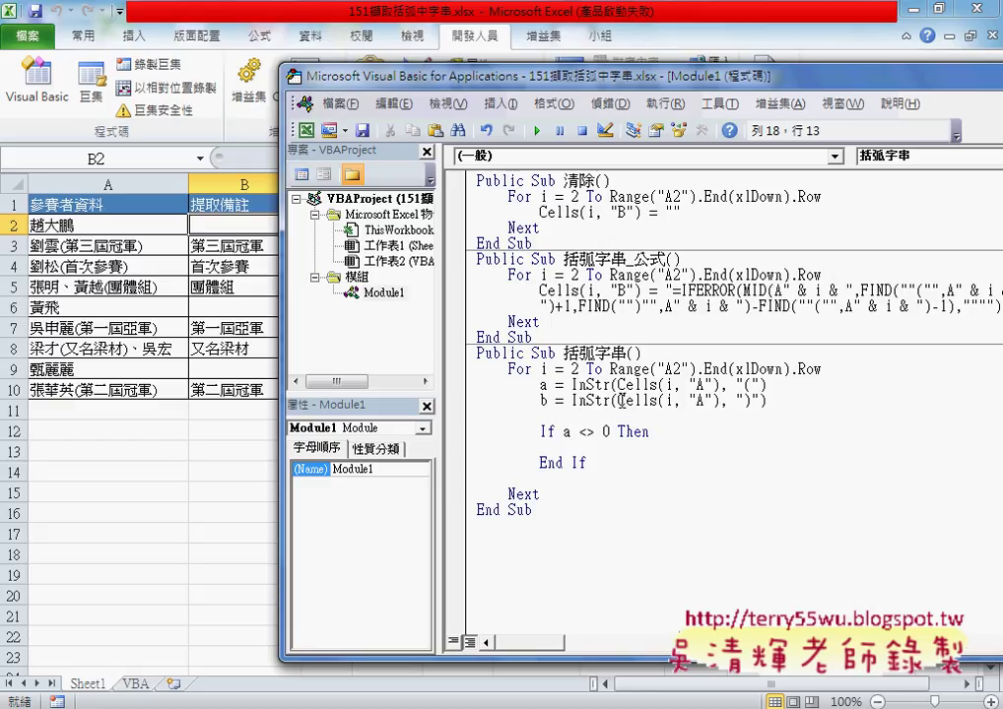
drag(618, 402, 722, 402)
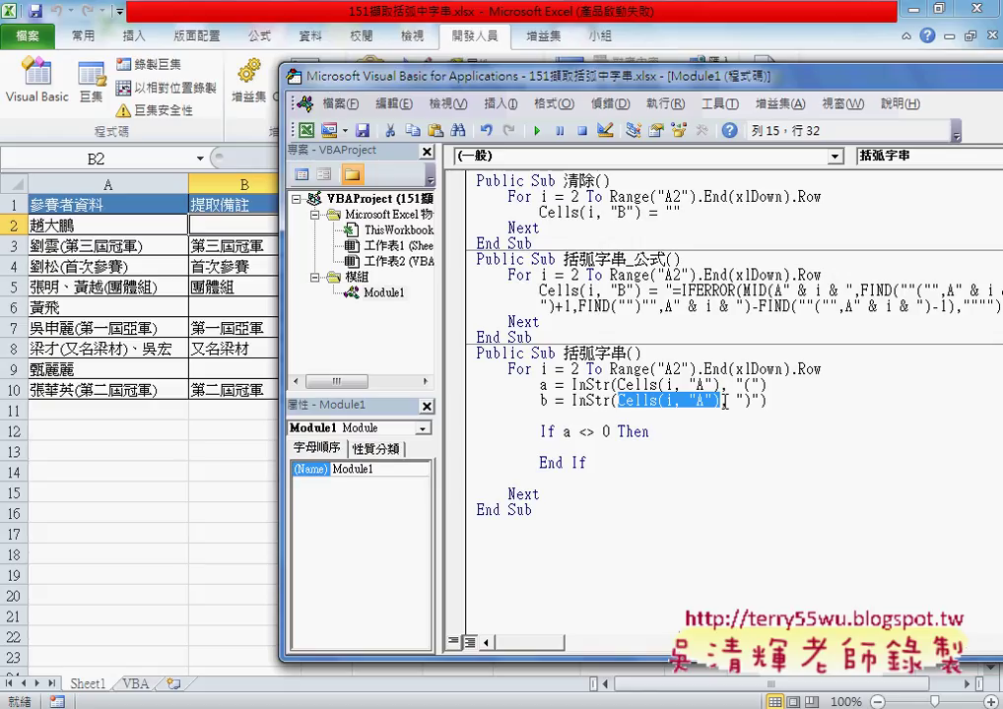
click(655, 448)
key(ctrl+v)
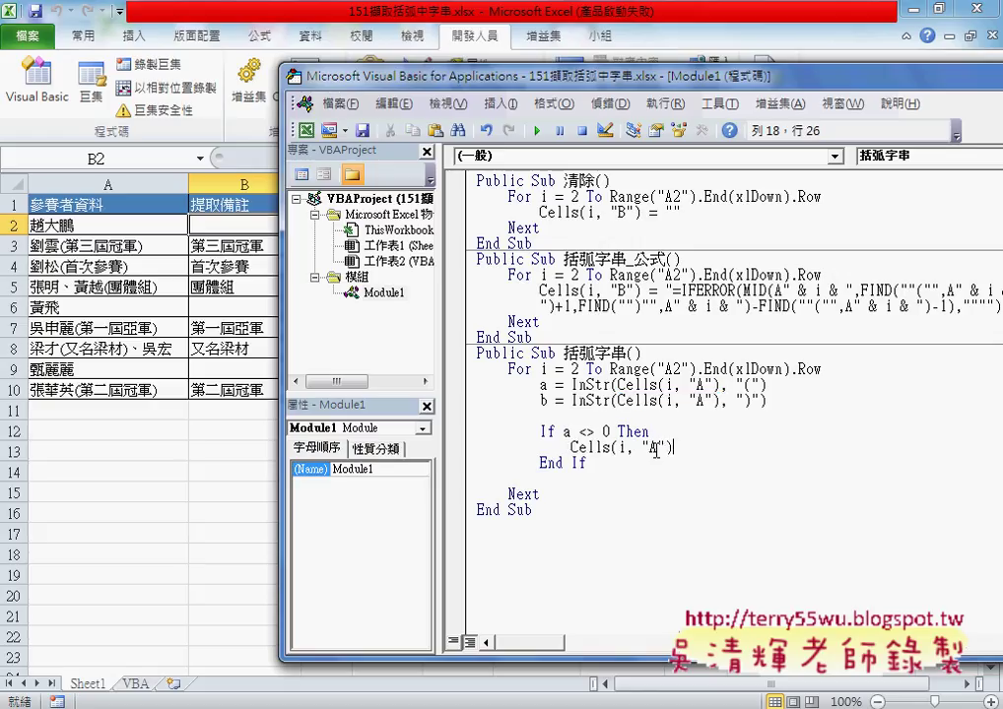
double_click(655, 448)
text(B)
Complete it as = Mid(Cells(i, "A"), a + 1, b - a - 1) and remove the extra blank line.
click(694, 448)
text(=)
text(mid)
text(()
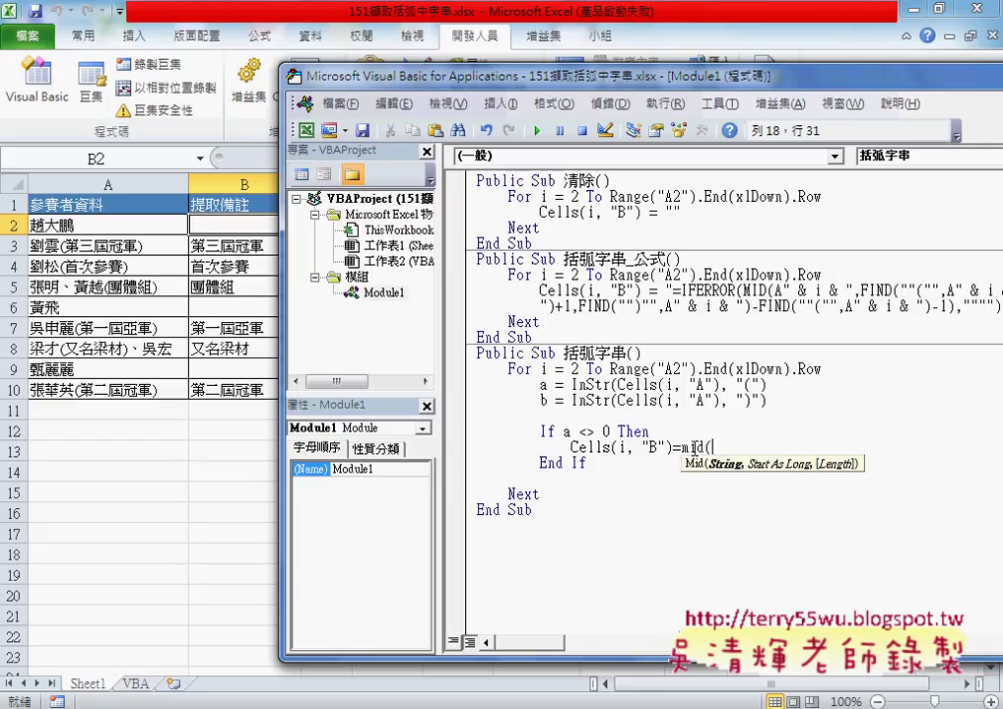
text(Cells(i, "A"))
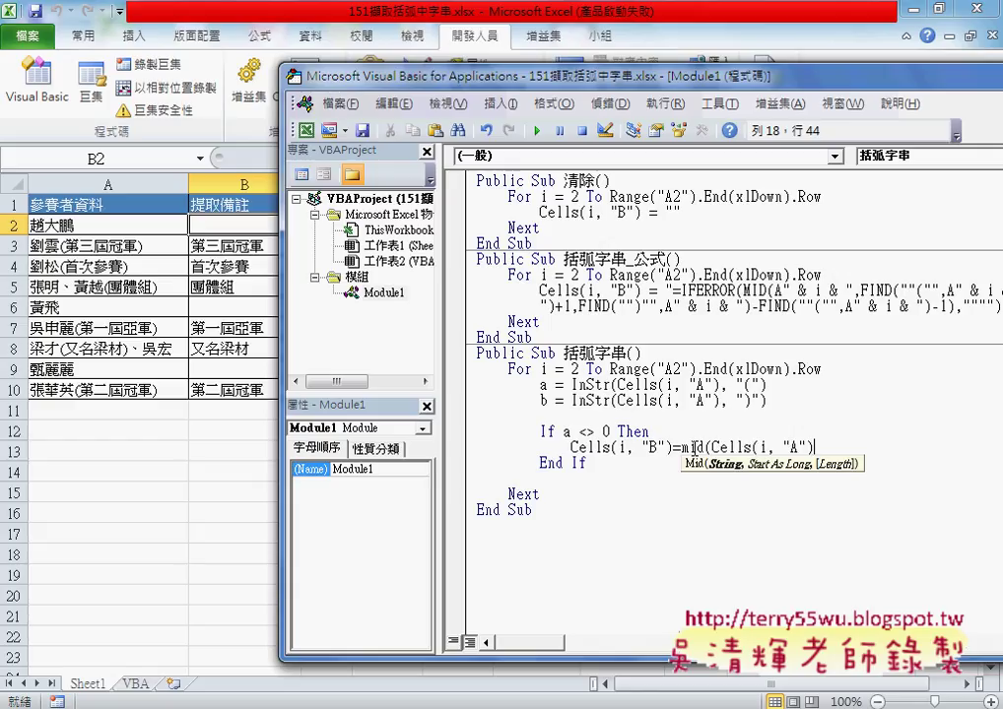
text(,)
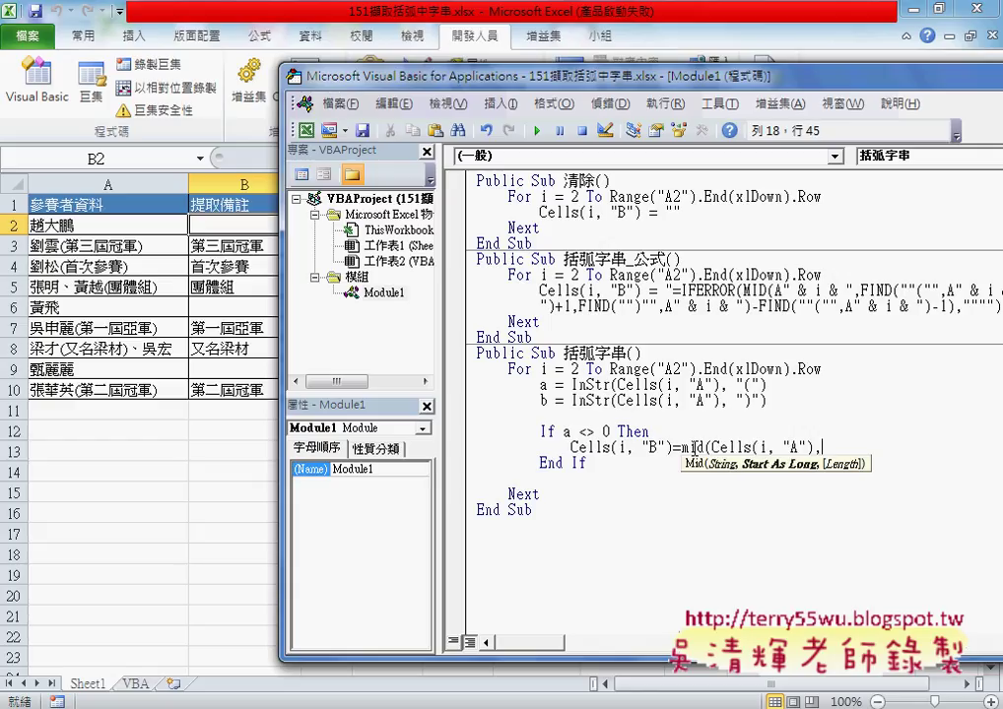
text(a)
text(+1)
text(,)
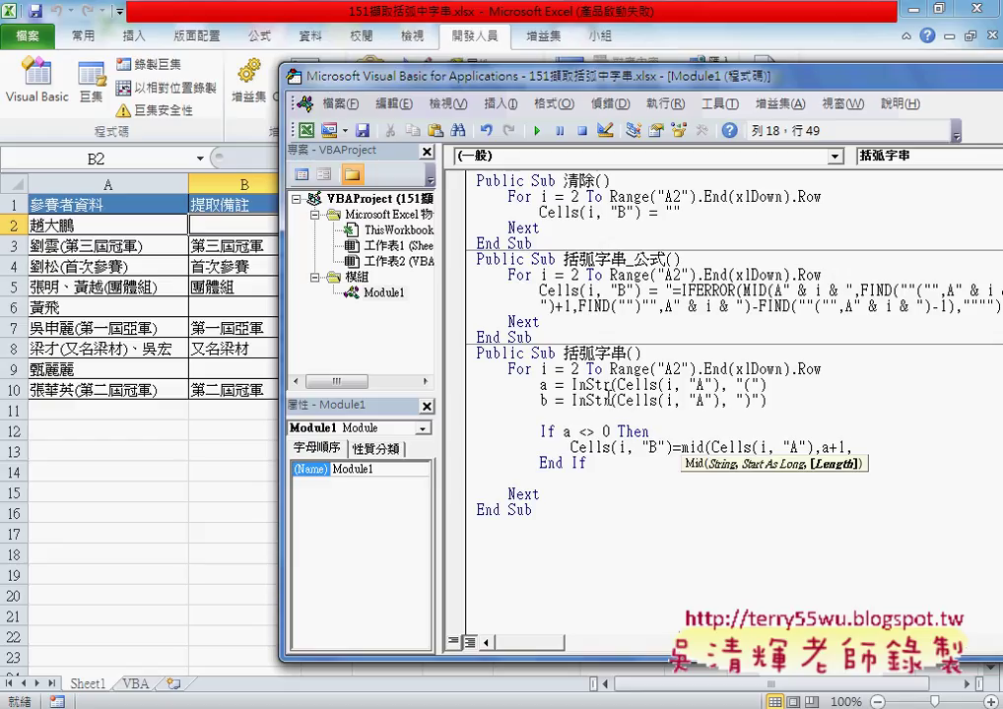
text(b)
text(-)
text(a)
text(-1)
text())
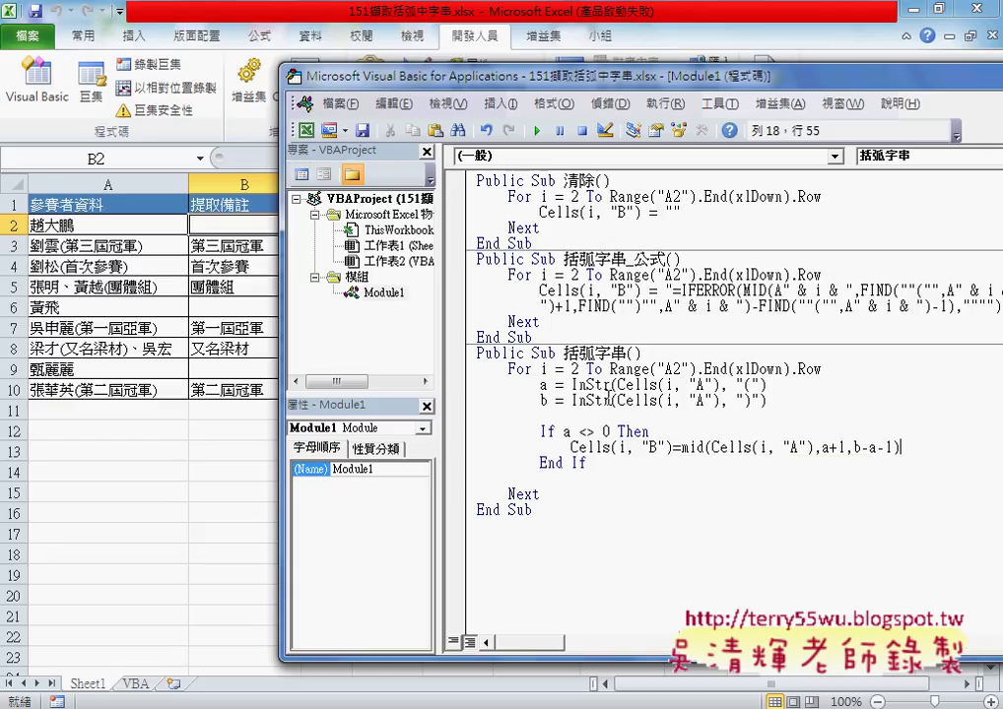
key(Down)
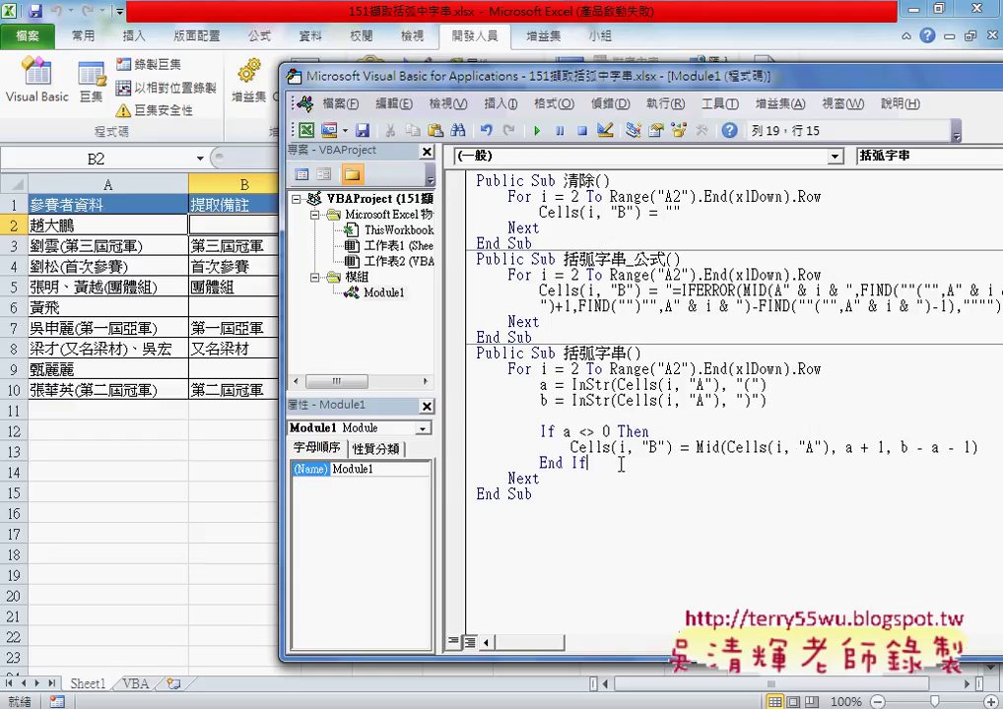
key(Delete)
Highlight the a <> 0 condition to explain it.
click(540, 433)
click(557, 433)
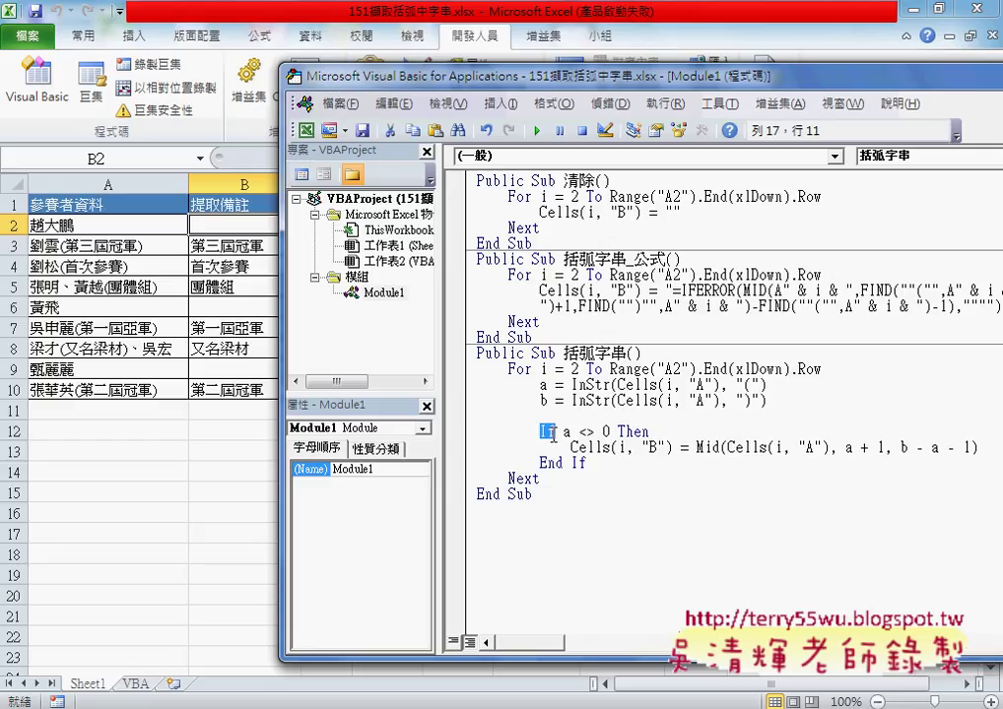
click(564, 433)
drag(564, 434, 612, 431)
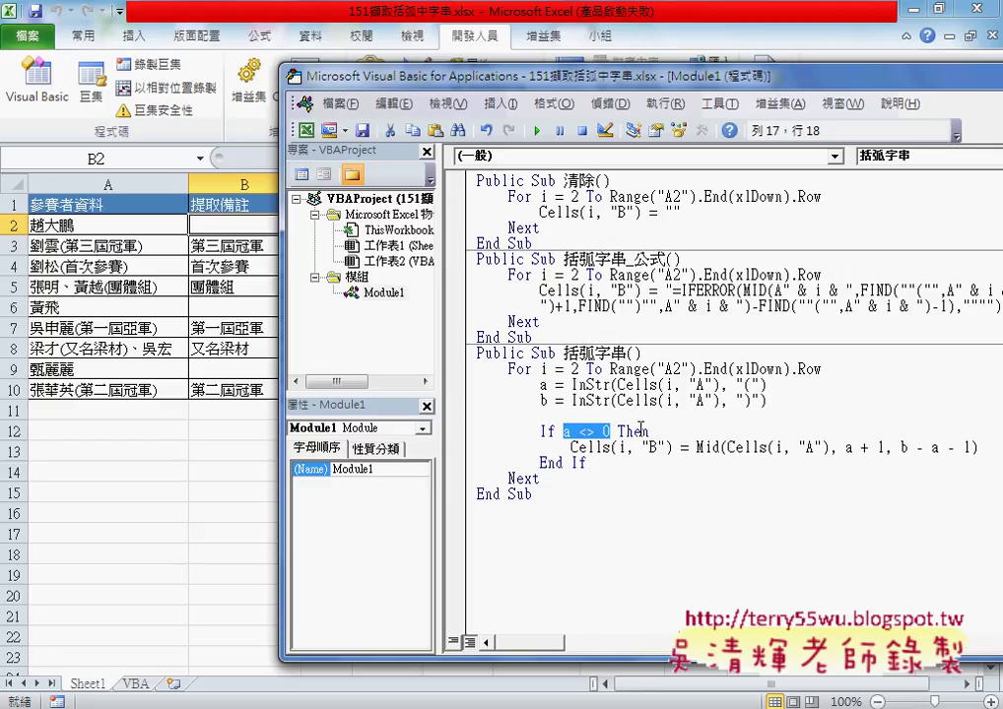
click(653, 493)
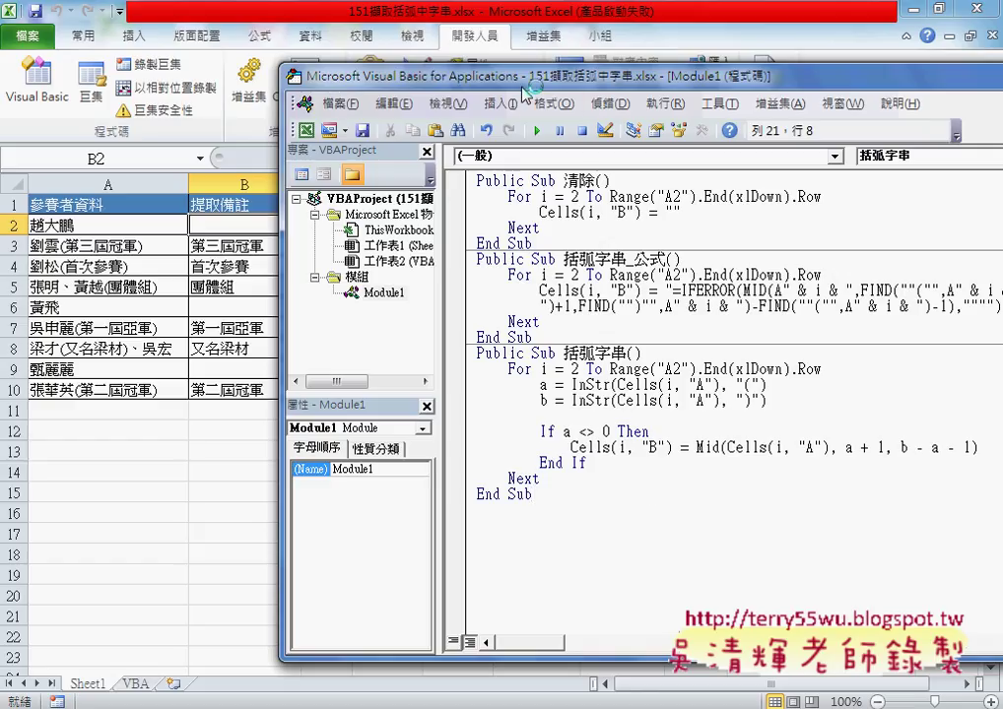
drag(424, 77, 492, 76)
Run 清除 to empty column B, toggle a breakpoint on a = InStr, and run 括弧字串.
click(631, 212)
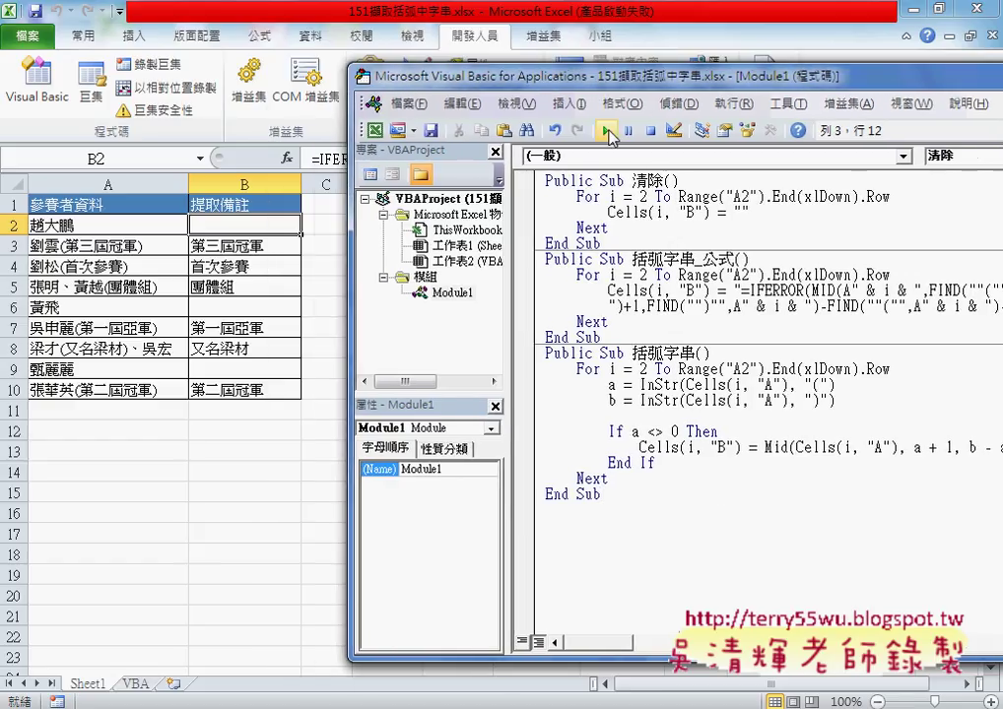
click(605, 130)
click(671, 401)
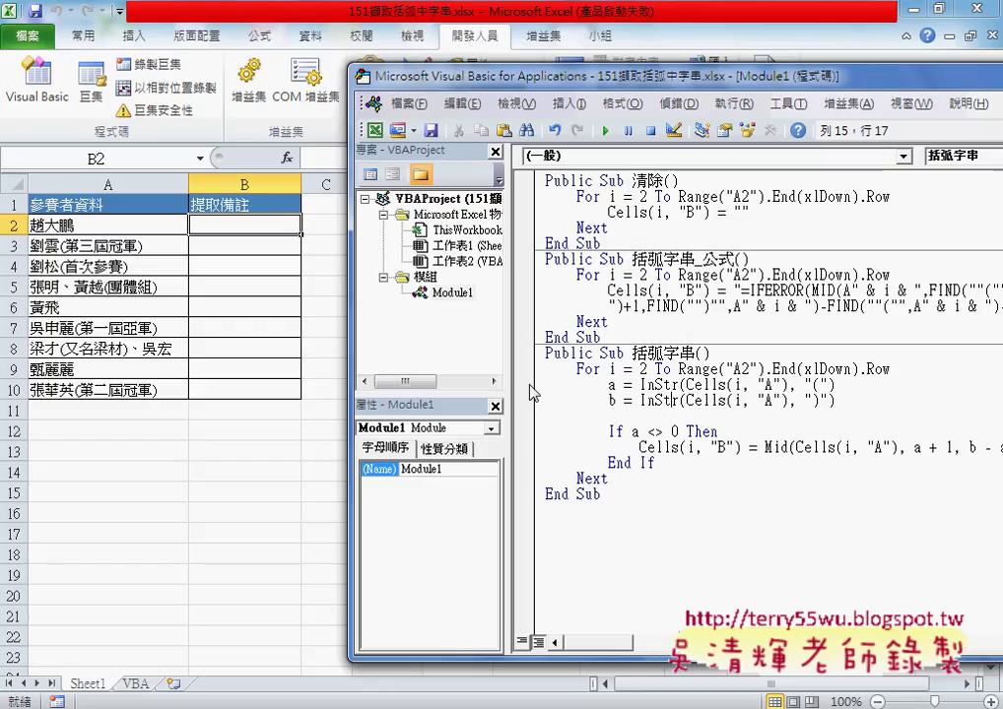
click(524, 385)
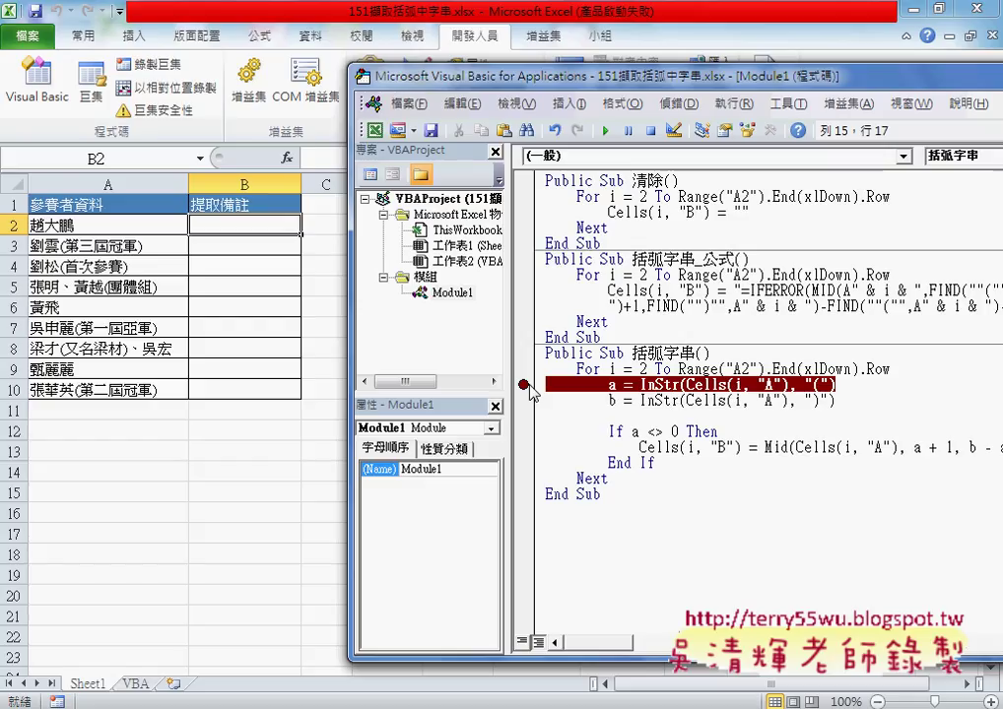
click(525, 385)
click(605, 131)
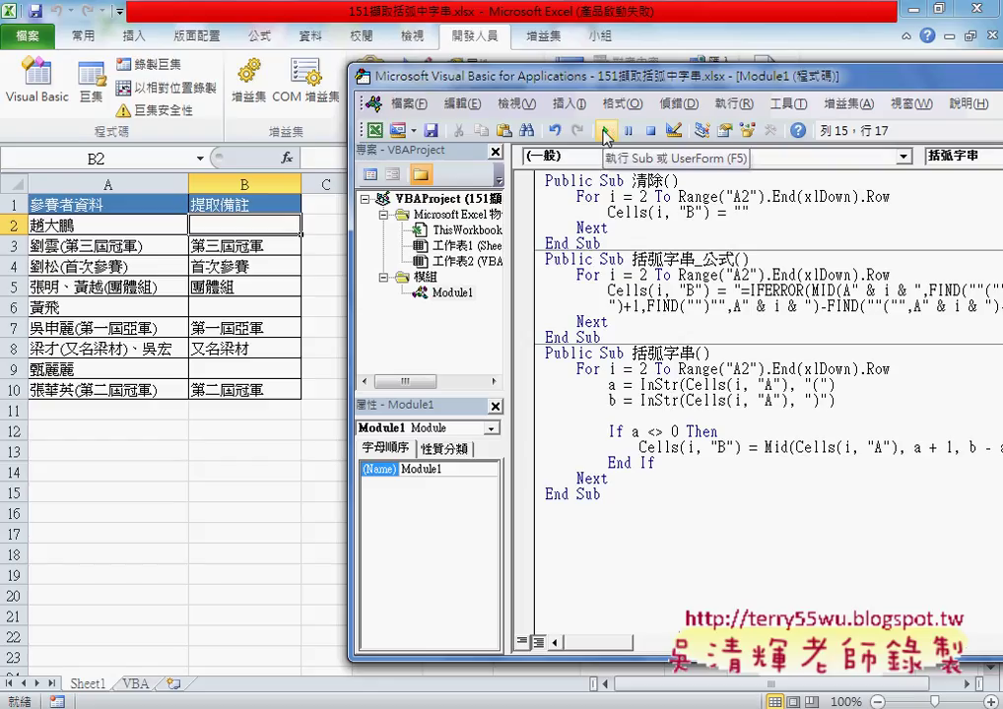
Clear column B again, re-set the a = InStr breakpoint, and run 括弧字串 to pause there.
click(605, 131)
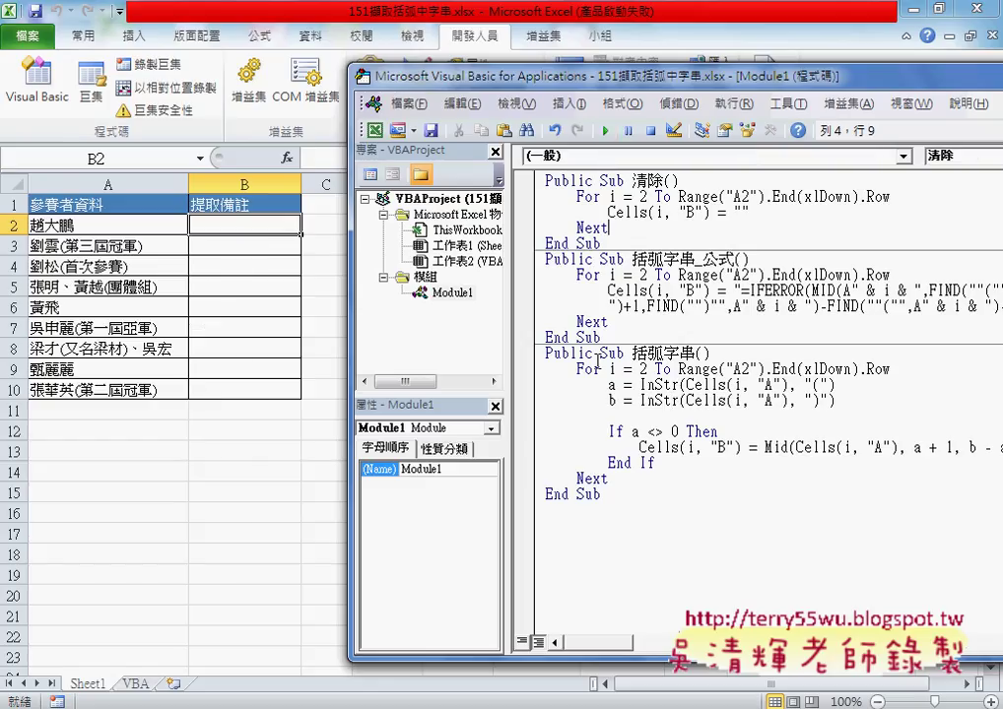
click(524, 385)
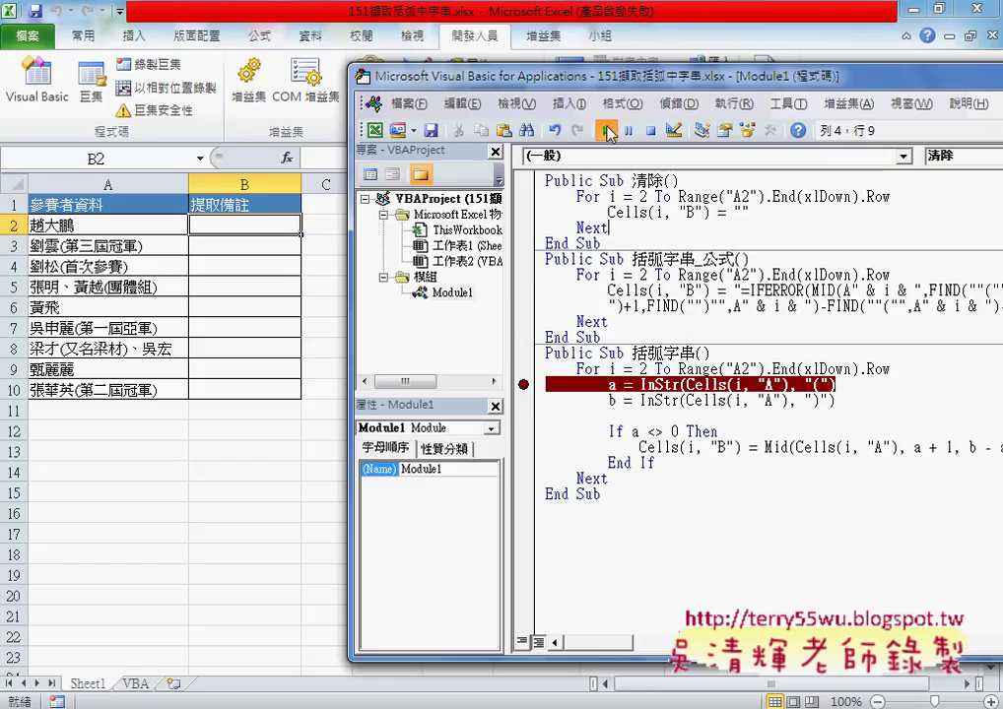
click(633, 386)
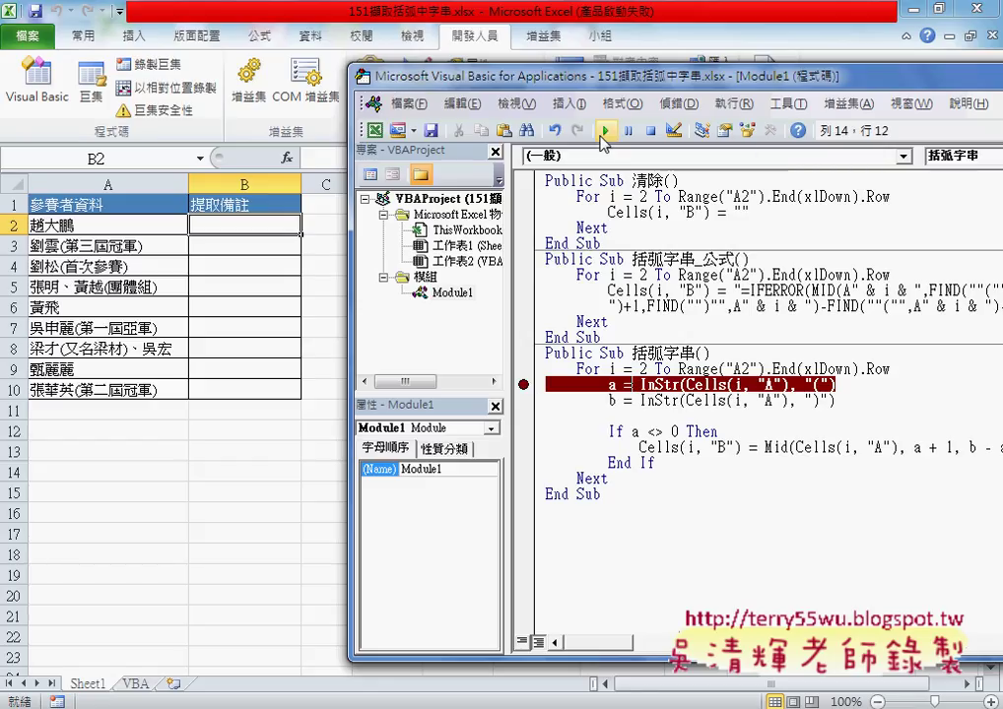
click(604, 131)
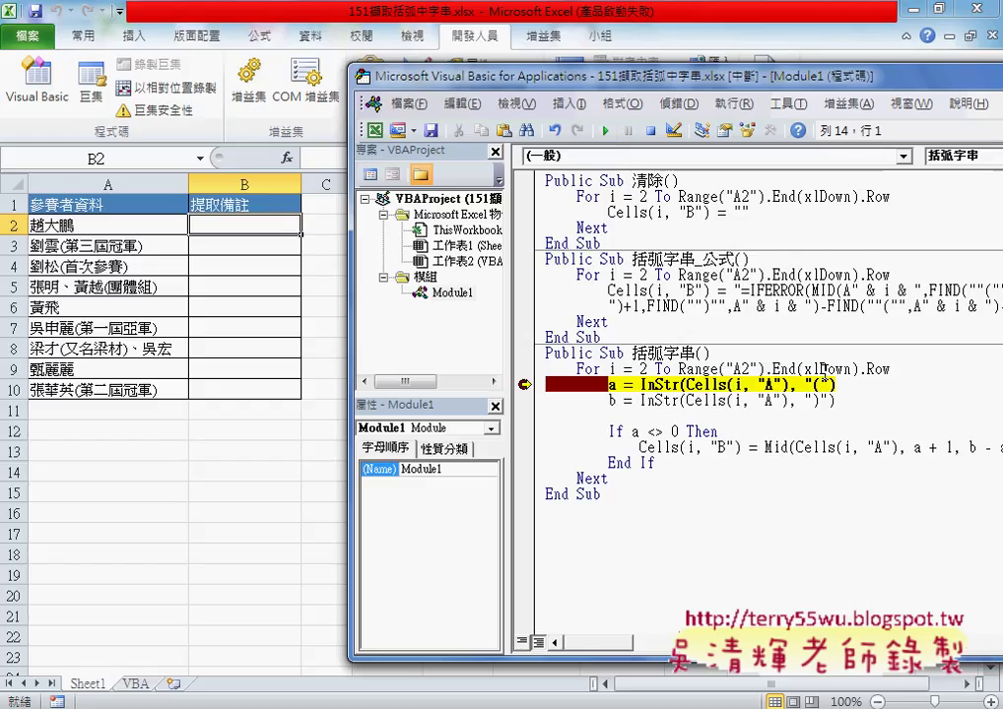
Step through the current row's InStr lines and its a <> 0 If test, checking a and b.
mouse_move(823, 370)
mouse_move(690, 369)
key(F8)
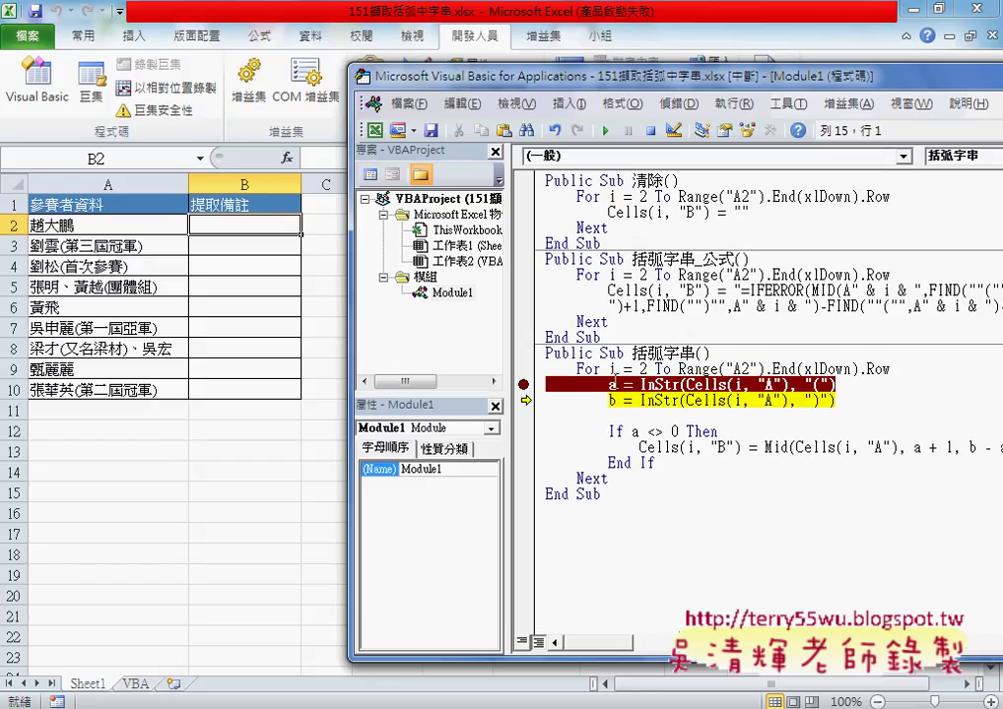
mouse_move(610, 385)
key(F8)
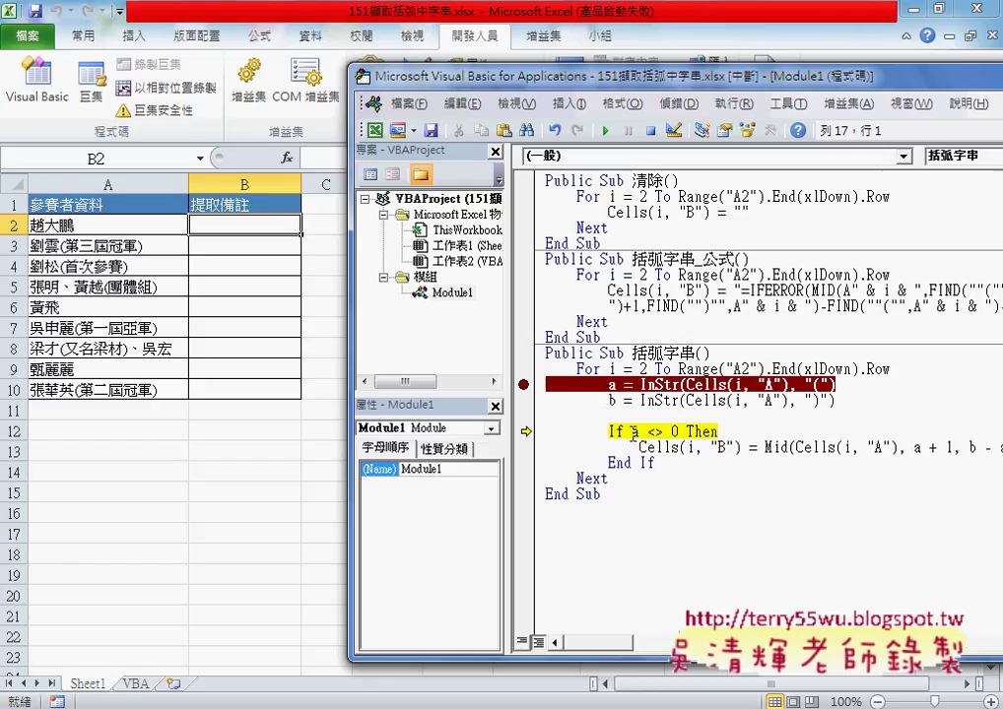
mouse_move(635, 431)
double_click(653, 432)
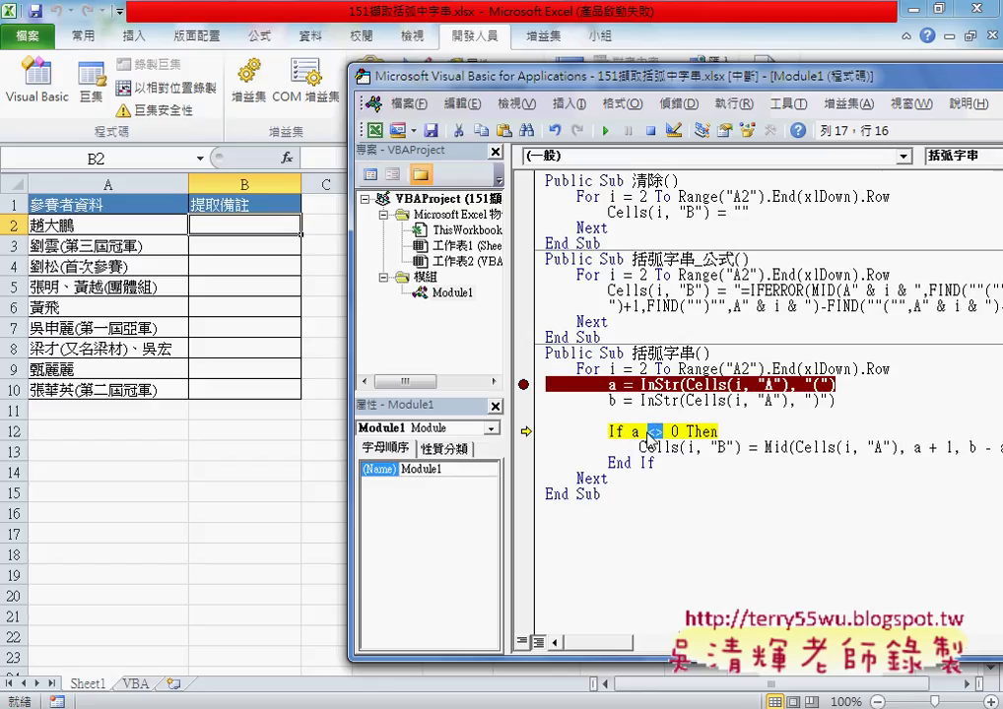
mouse_move(635, 432)
key(F8)
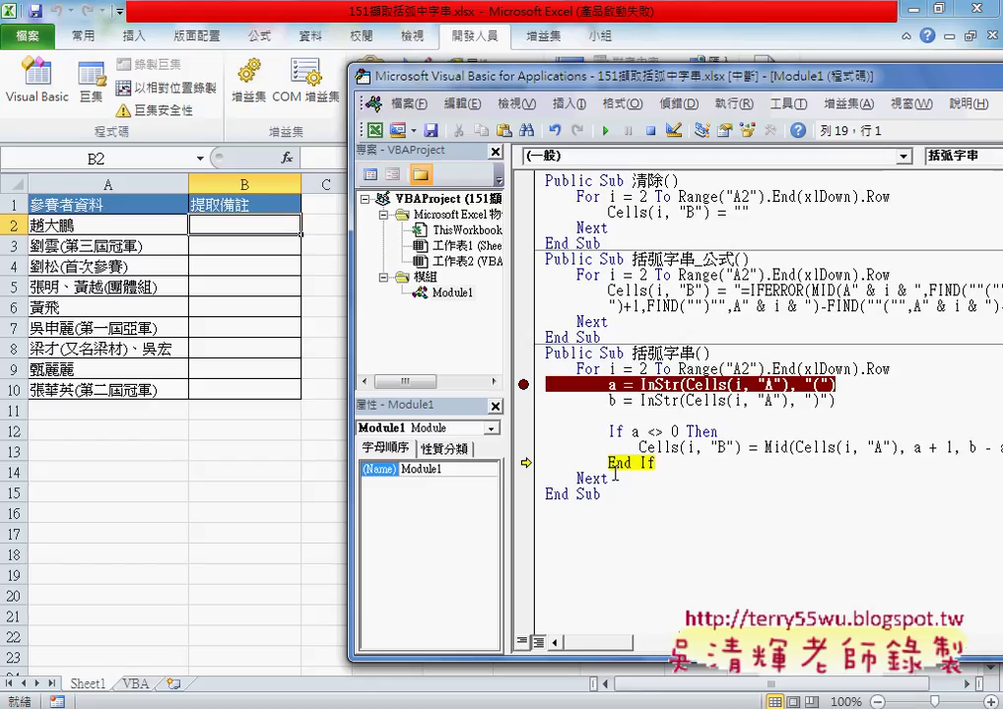
key(F8)
key(F8)
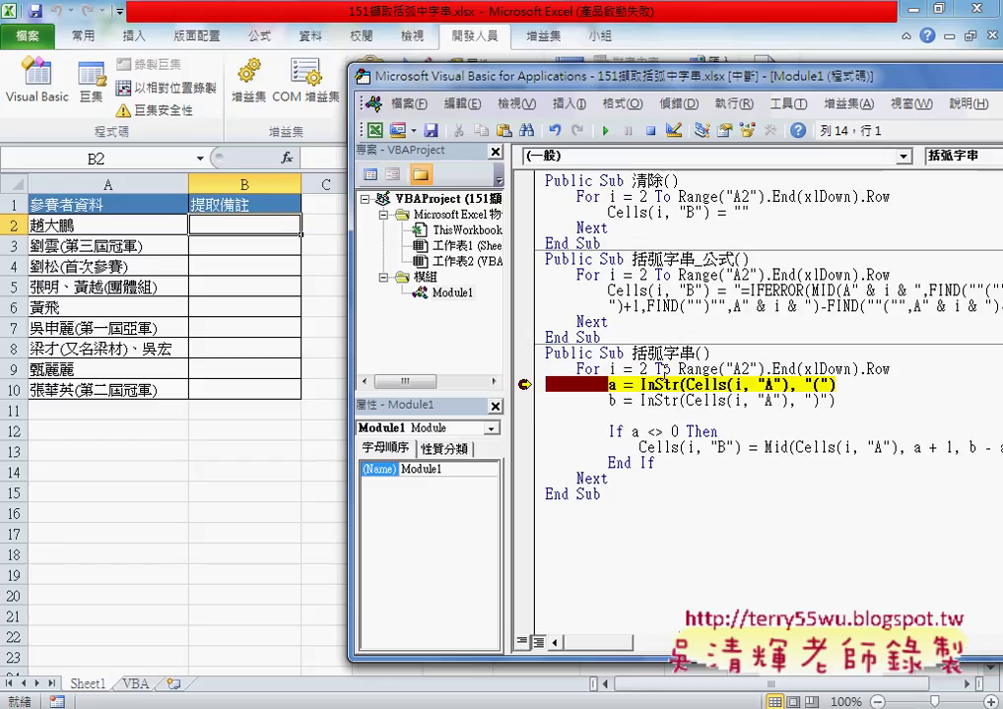
Step through the next row's parenthesis searches to write 第三屆冠軍 into B3, then advance the loop.
mouse_move(664, 380)
key(F8)
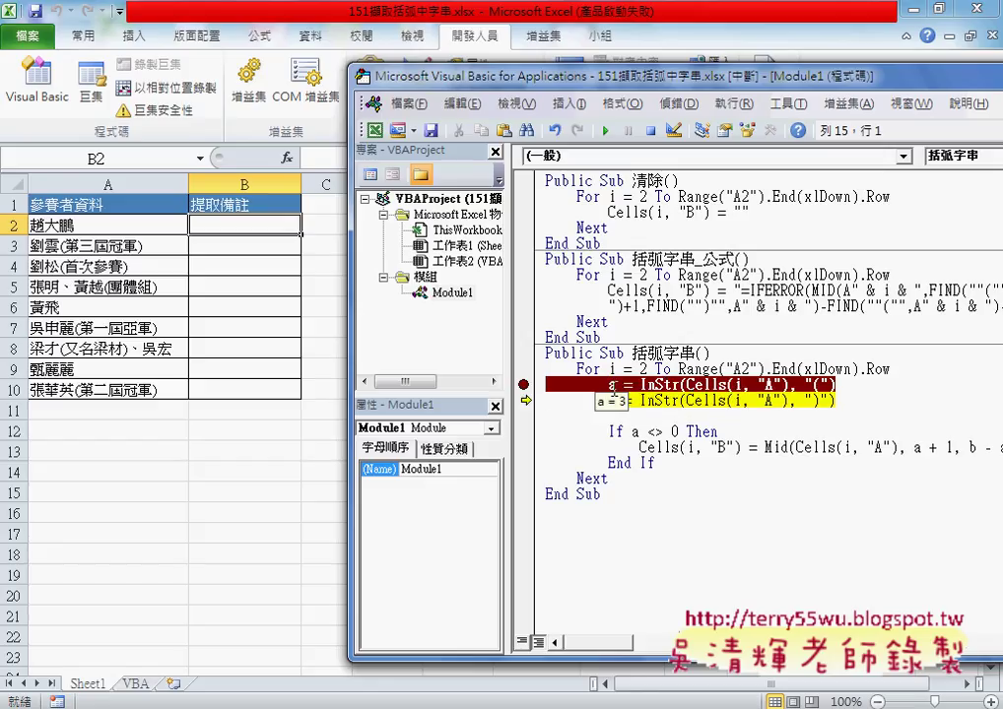
key(F8)
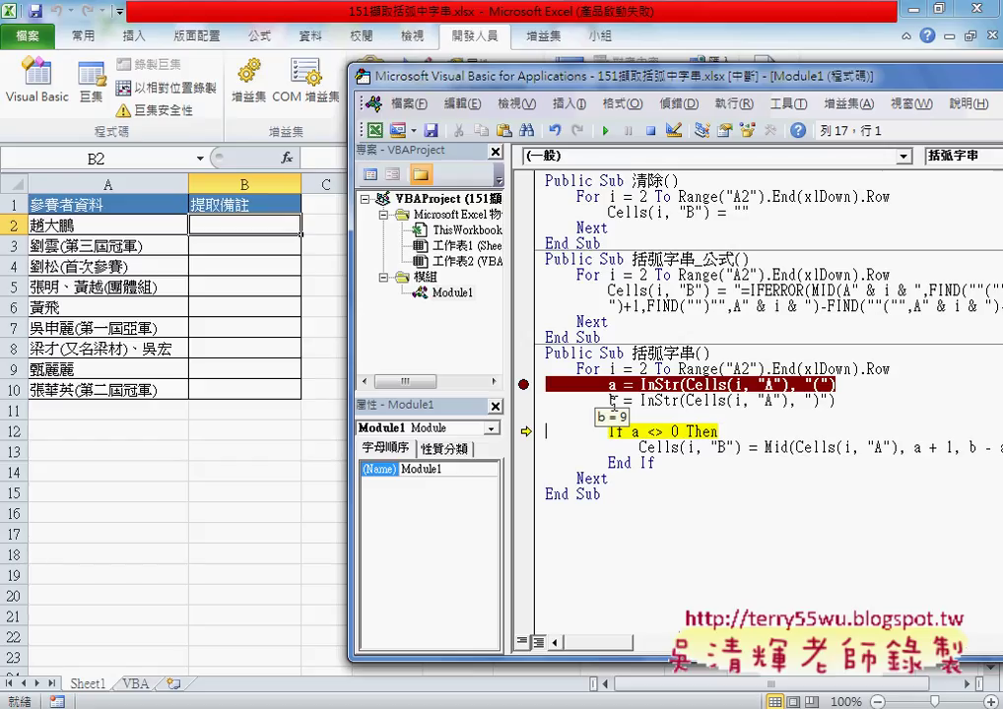
key(F8)
key(F8)
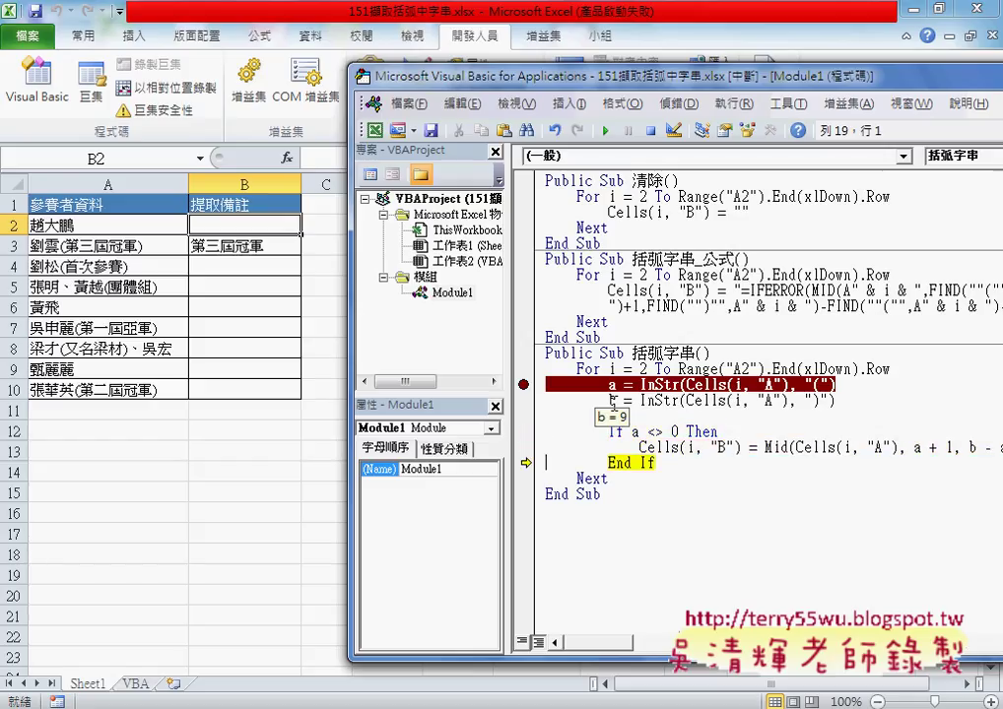
key(F8)
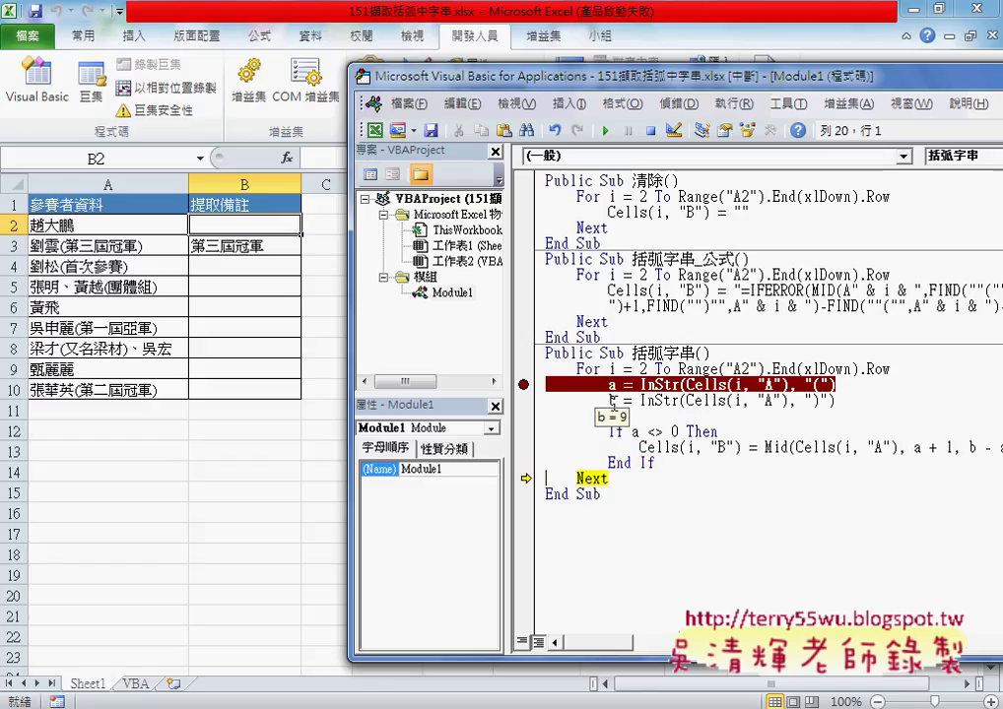
mouse_move(632, 431)
mouse_down()
mouse_move(678, 432)
mouse_move(718, 447)
mouse_up()
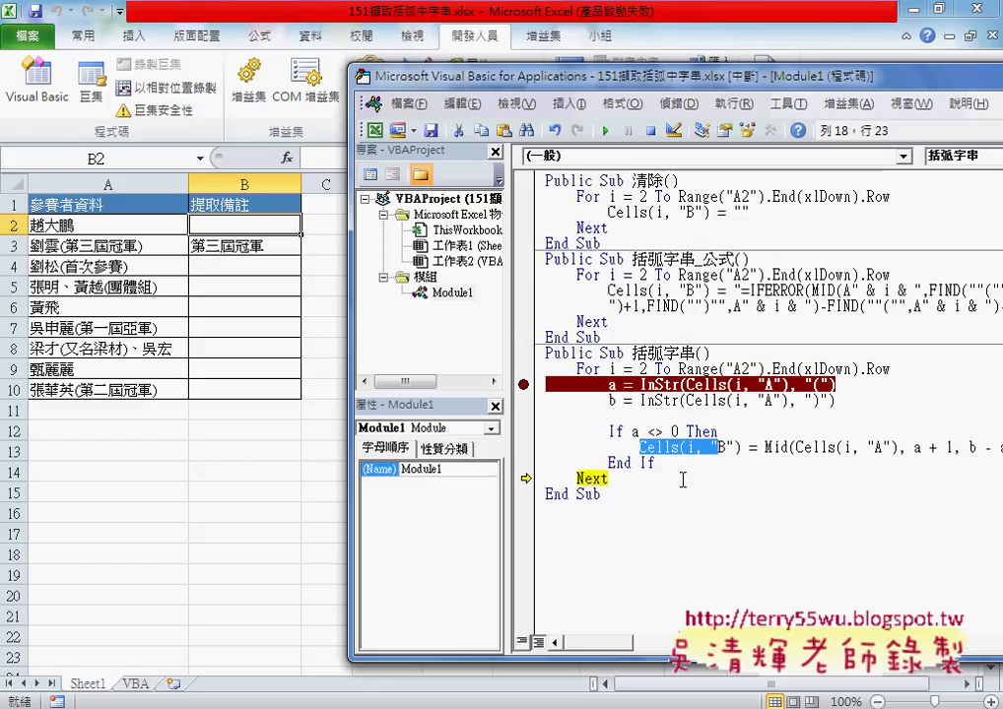
key(F8)
key(F8)
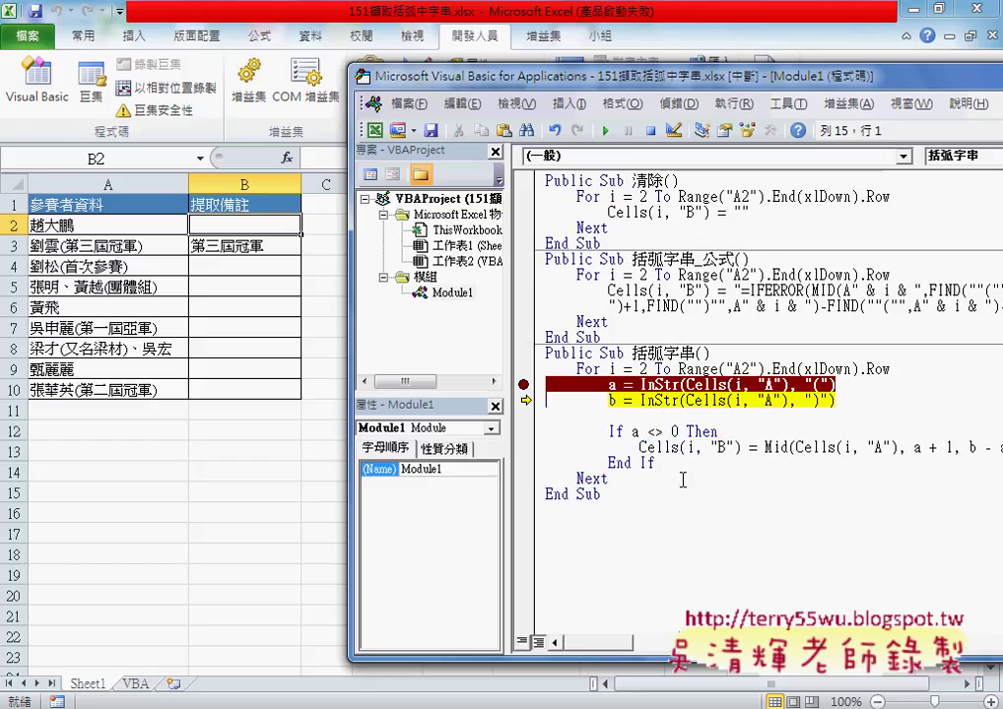
Clear the breakpoint on the opening-parenthesis line and continue running 括弧字串 to completion.
click(525, 385)
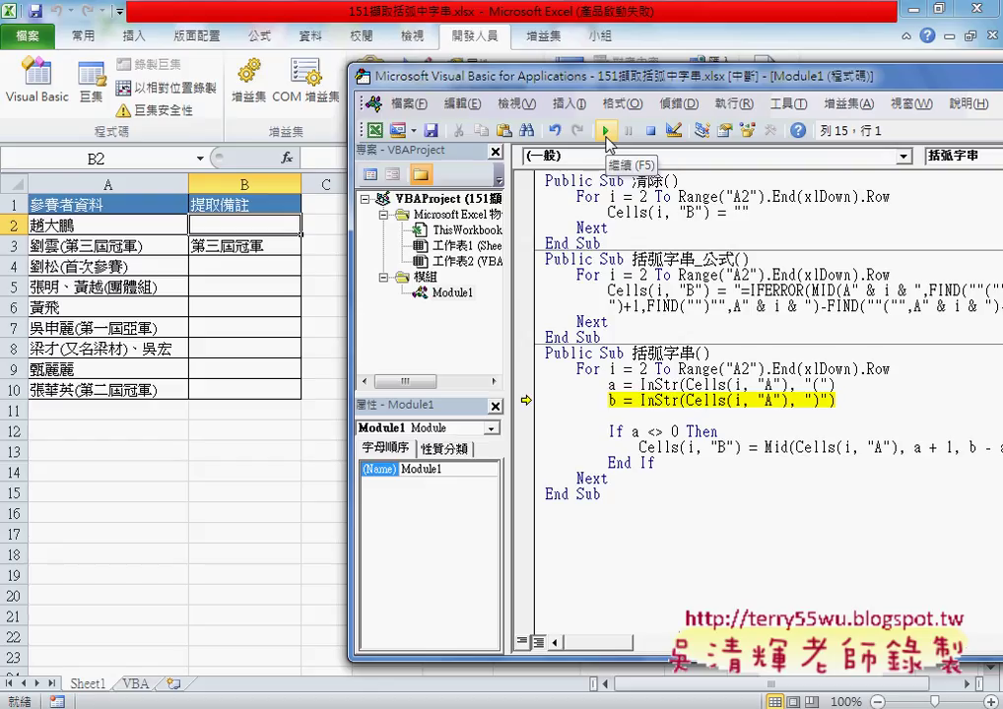
click(525, 388)
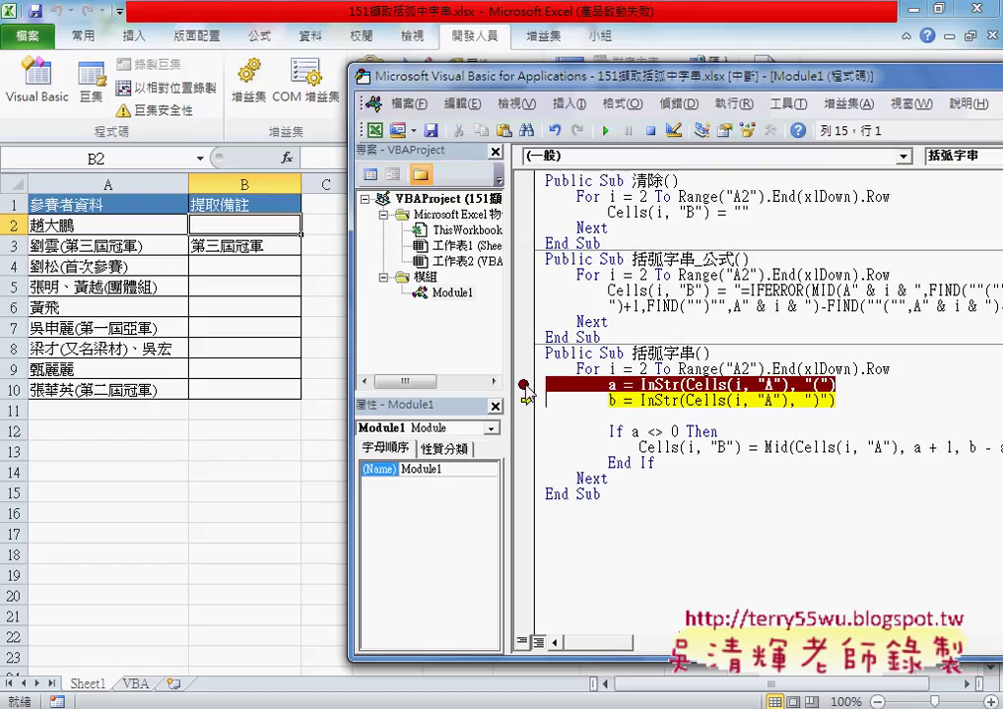
drag(528, 394, 524, 375)
mouse_move(519, 427)
mouse_down()
mouse_move(529, 431)
mouse_move(521, 451)
mouse_move(541, 439)
mouse_move(536, 451)
mouse_move(504, 459)
mouse_move(561, 421)
mouse_move(558, 459)
mouse_move(513, 456)
mouse_up()
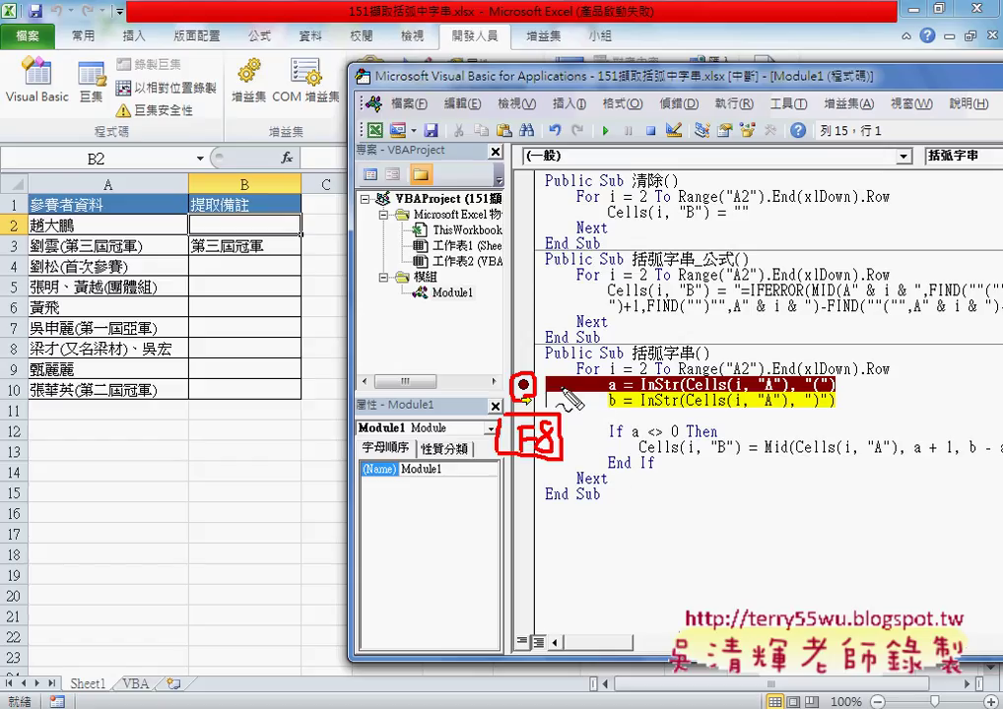
drag(591, 399, 576, 463)
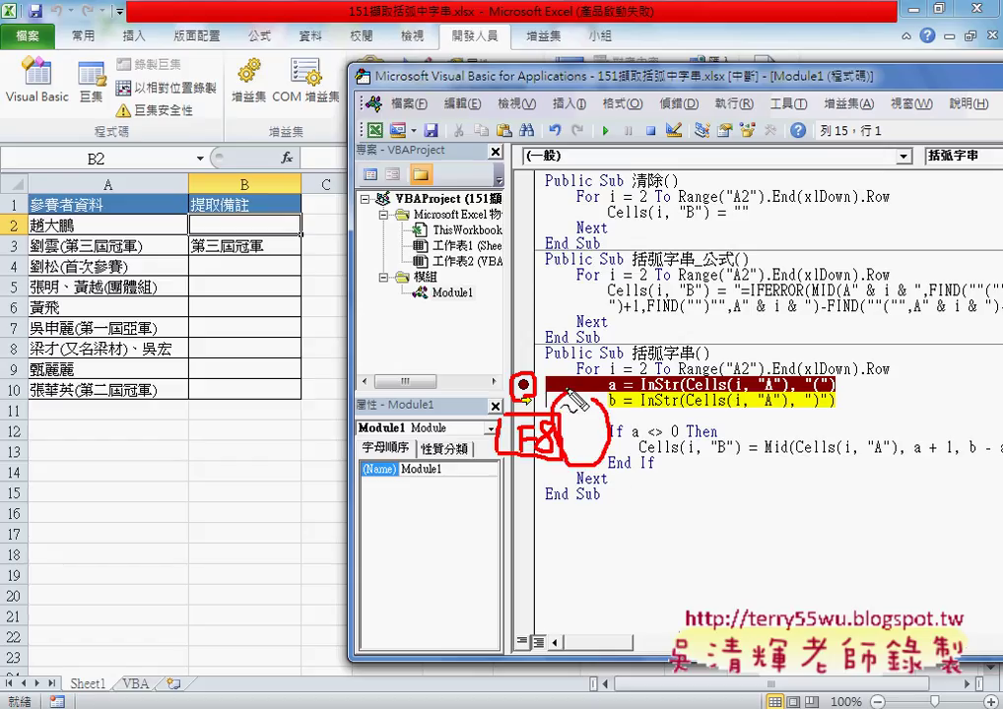
key(Escape)
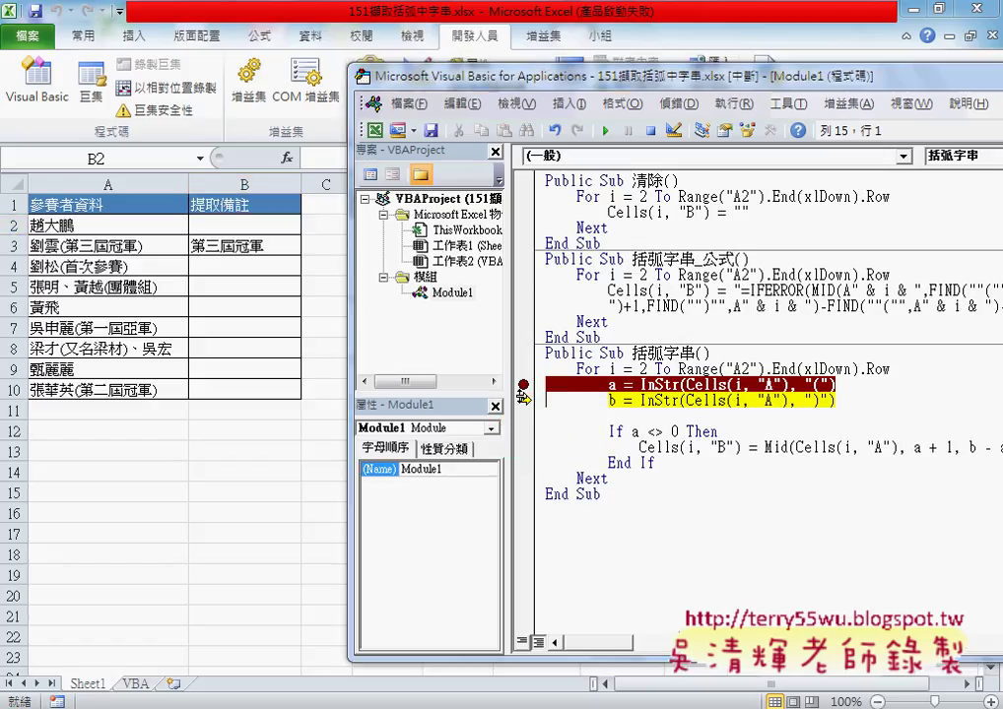
click(524, 385)
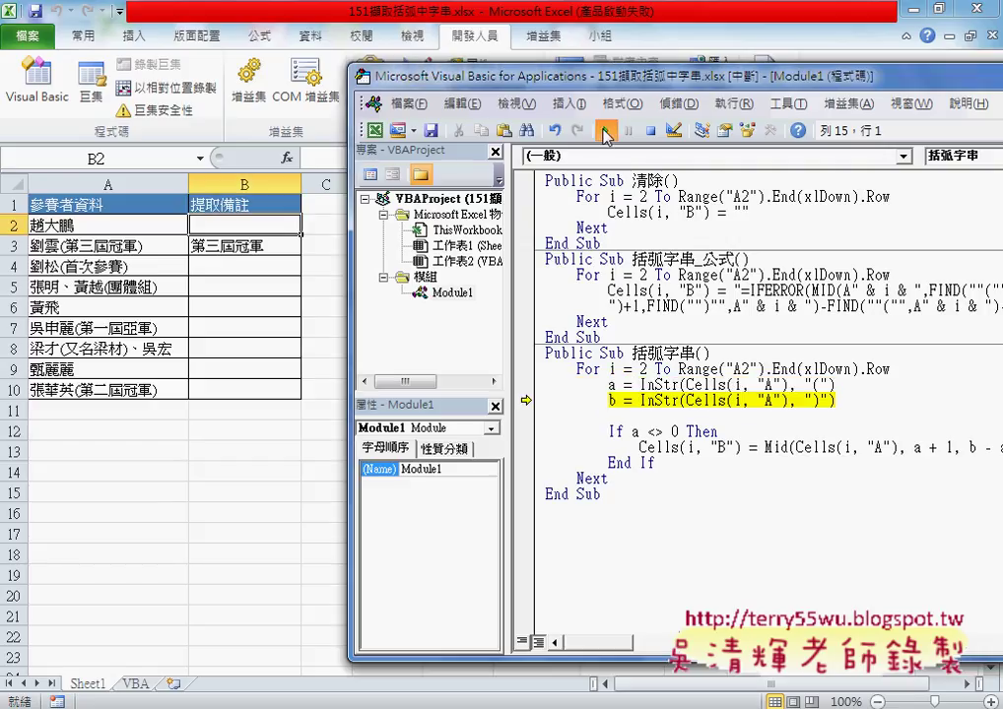
click(604, 133)
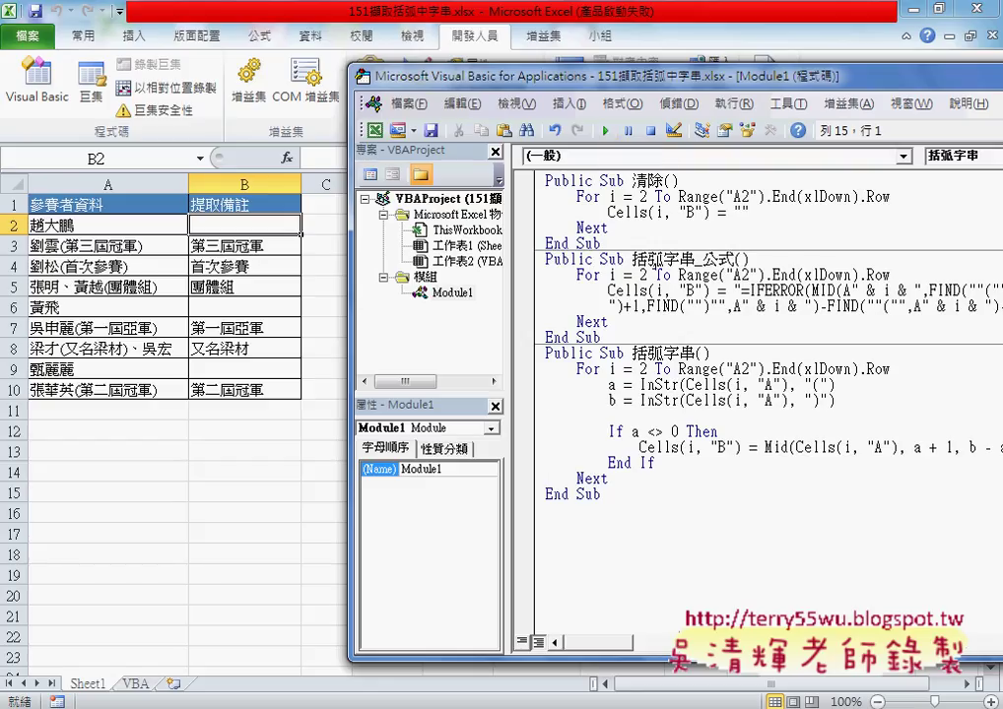
Widen the code pane and mark the indentation of the For…Next loop.
drag(512, 330, 459, 336)
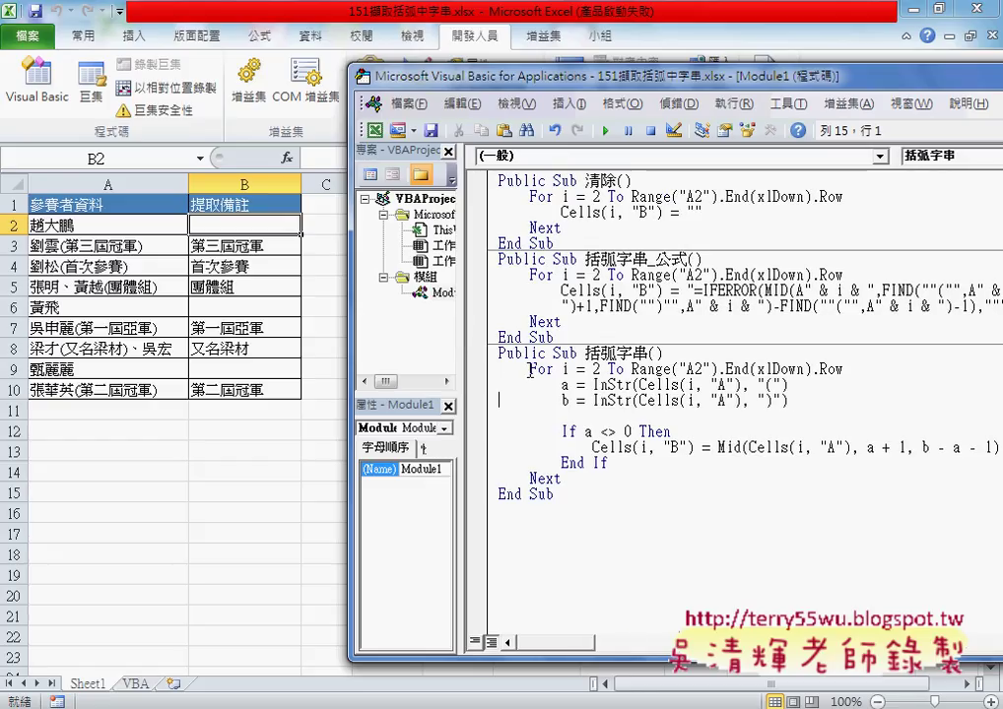
drag(530, 368, 499, 368)
drag(530, 479, 500, 479)
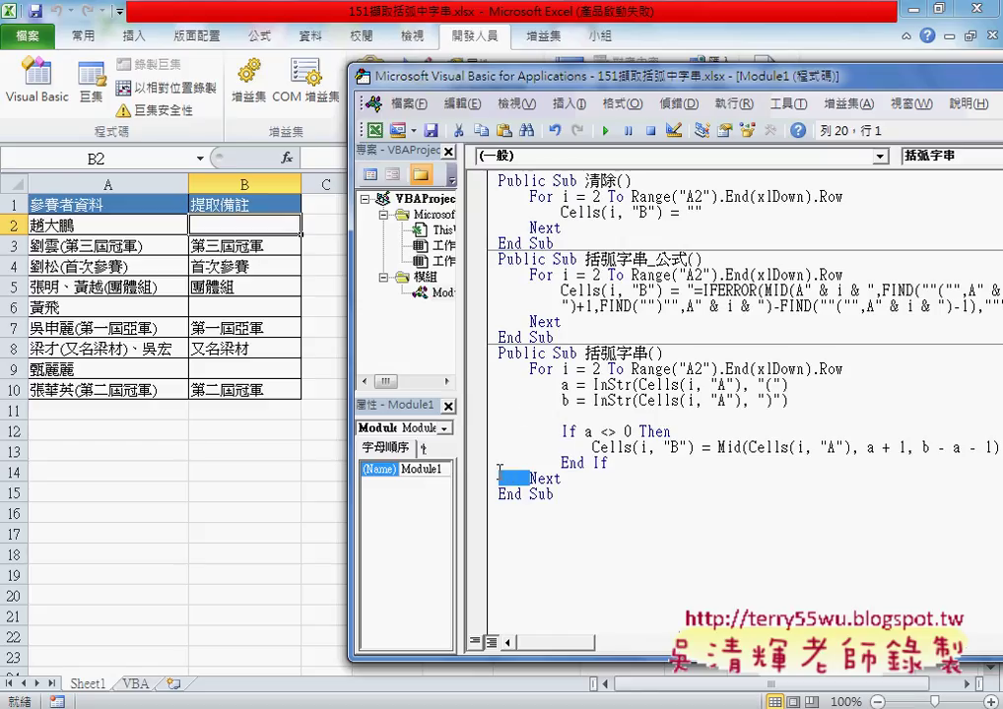
click(540, 369)
Check the Next and End If line positions, then bring the browser window forward.
click(544, 480)
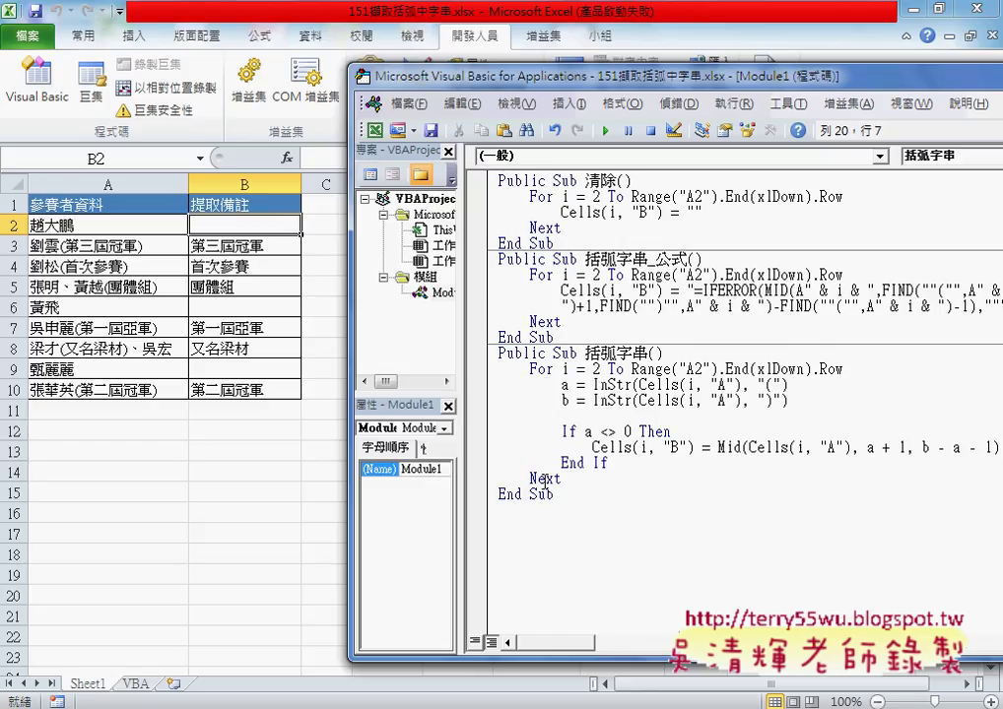
click(567, 400)
click(570, 432)
click(571, 463)
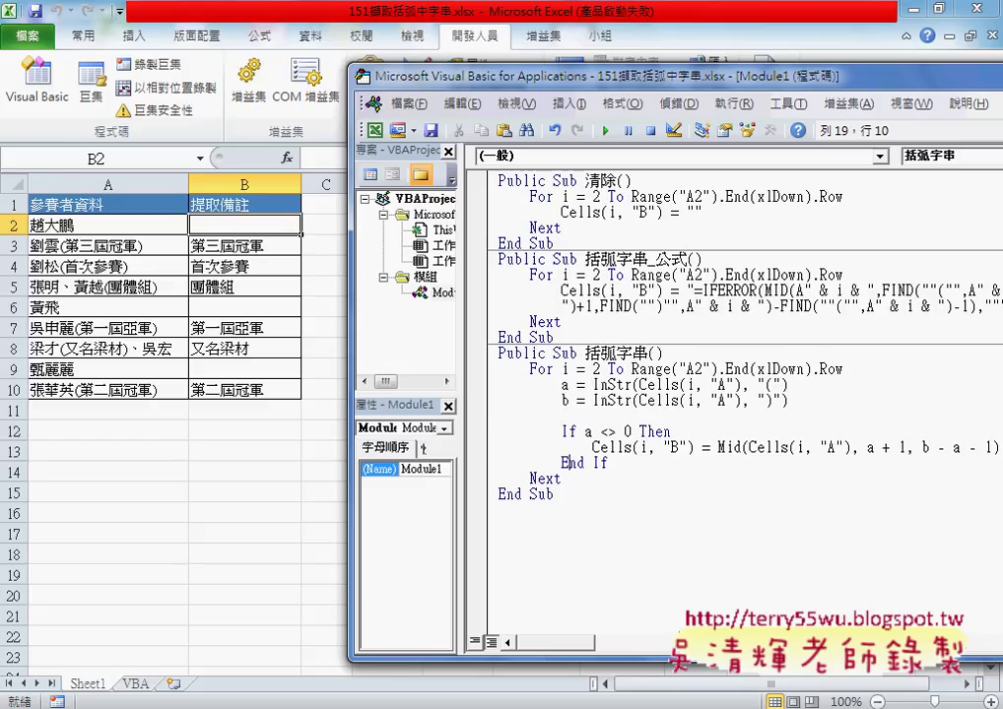
mouse_move(249, 708)
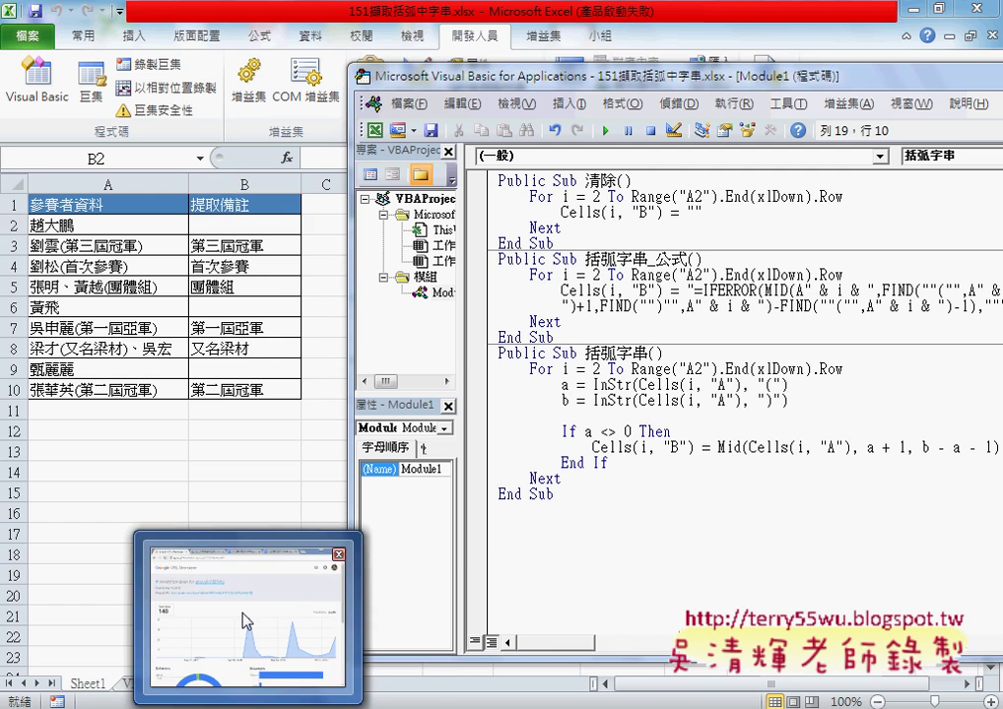
click(246, 620)
Select and copy the commented 括弧字串 procedure in Google Docs, then switch back to the VBA editor.
click(469, 23)
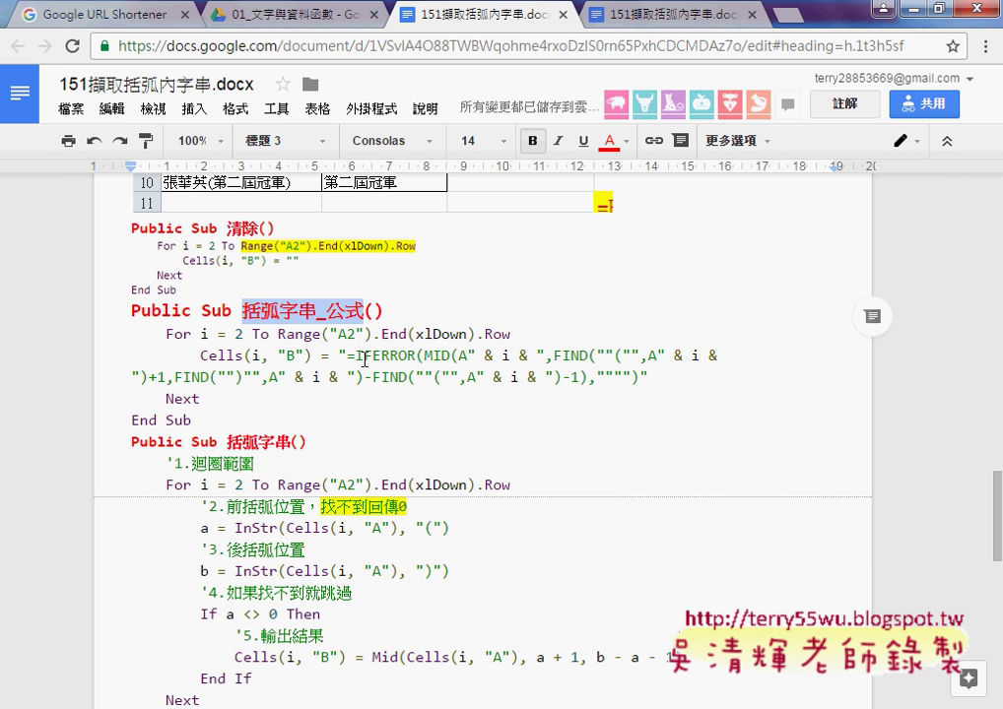
scroll(292, 355, down, 3)
drag(192, 527, 103, 268)
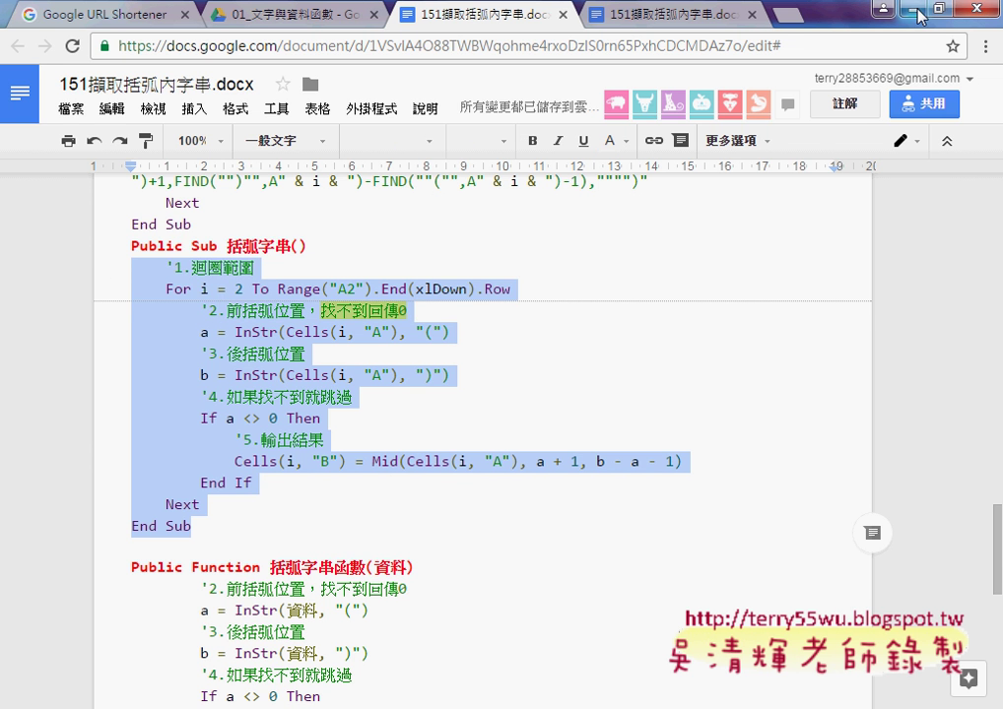
key(alt+Tab)
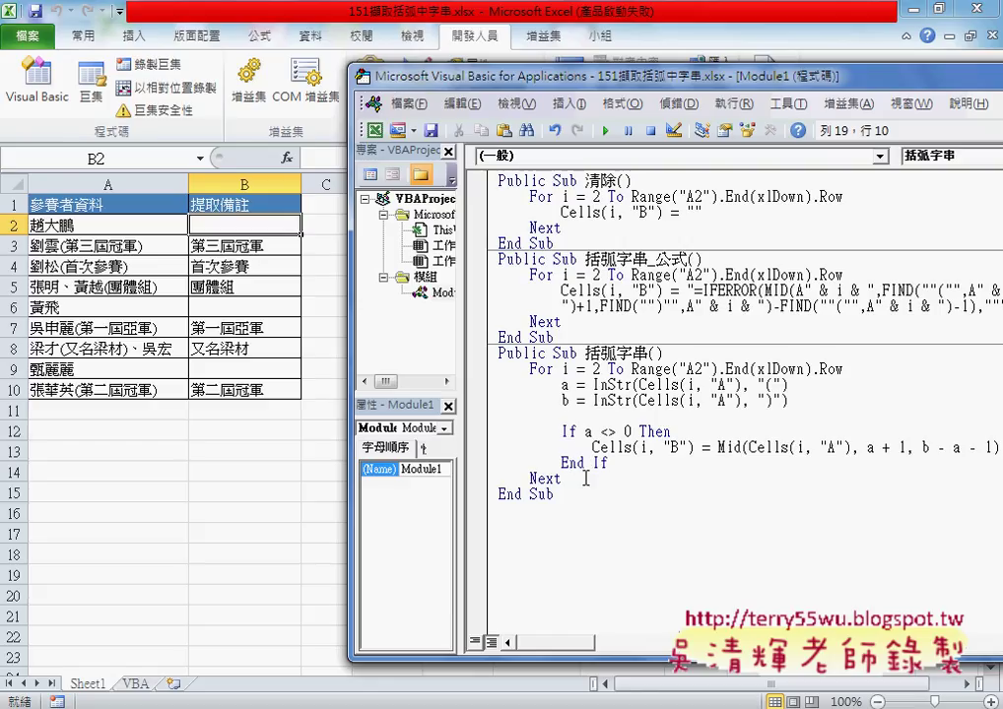
Paste the commented code over the existing loop and delete the duplicate End Sub line.
mouse_move(577, 479)
mouse_down()
mouse_move(500, 439)
mouse_move(492, 372)
mouse_up()
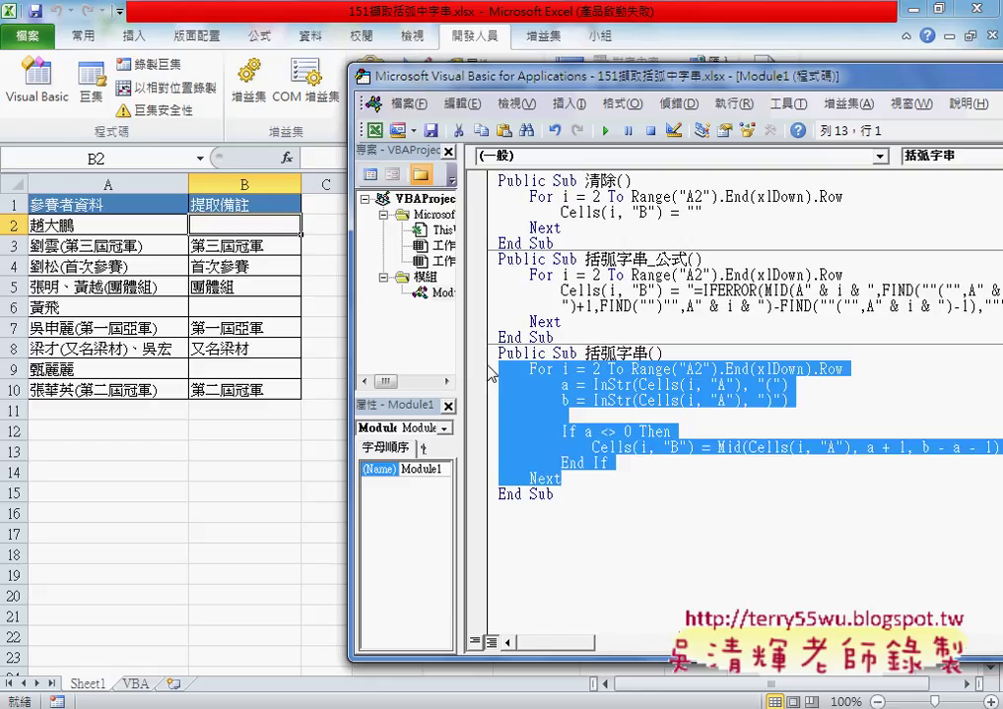
text('1.迴圈範圍     For i = 2 To Range("A2").End(xlDown).Row         '2.前括弧位置，找不到回傳0         a = InStr(Cells(i, "A"), "(")         '3.後括弧位置         b = InStr(Cells(i, "A"), ")")         '4.如果找不到就跳過         If a <> 0 Then             '5.輸出結果             Cells(i, "B") = Mid(Cells(i, "A"), a + 1, b - a - 1)         End If     Next End Sub)
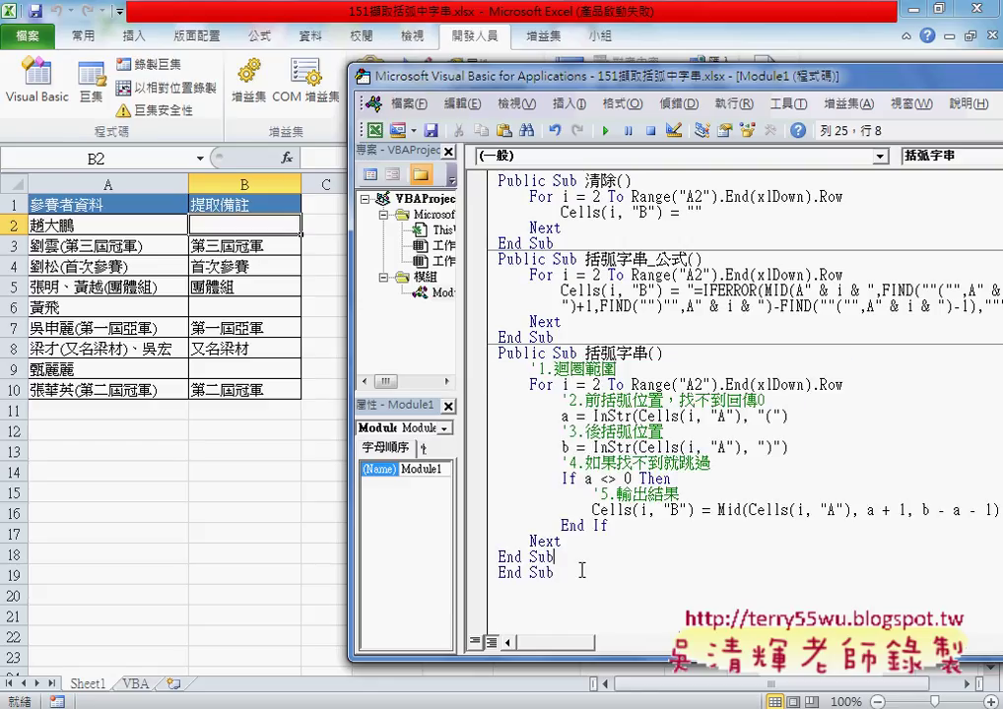
drag(552, 572, 481, 582)
key(BackSpace)
key(BackSpace)
Highlight the '1.迴圈範圍 comment and the indentation before the For line.
drag(531, 368, 621, 368)
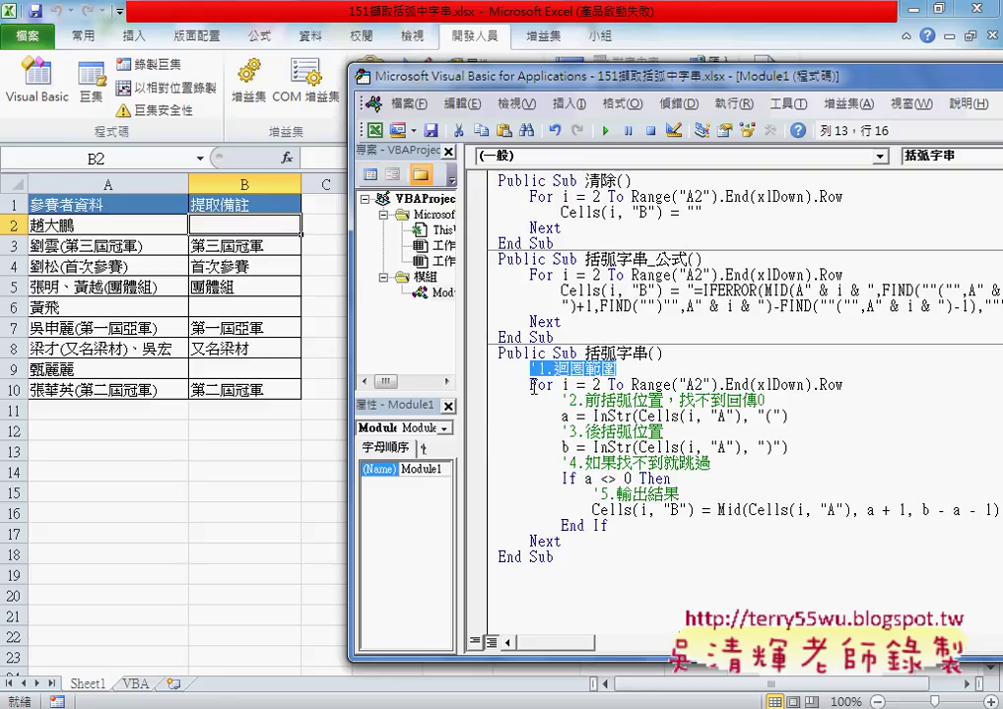
drag(529, 384, 493, 383)
drag(615, 367, 531, 368)
click(581, 371)
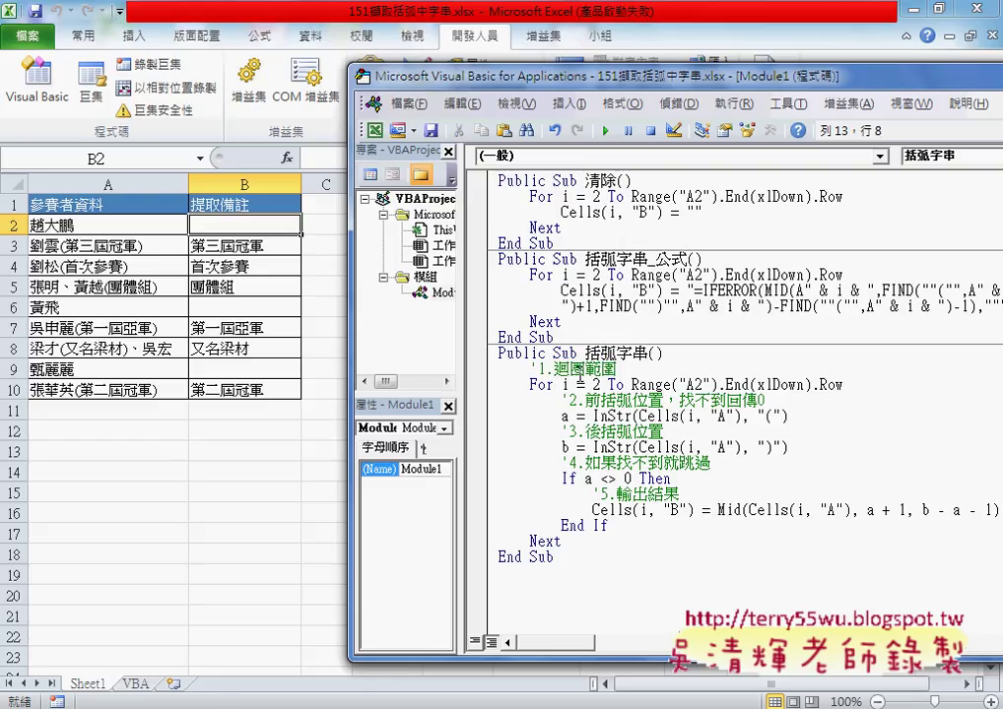